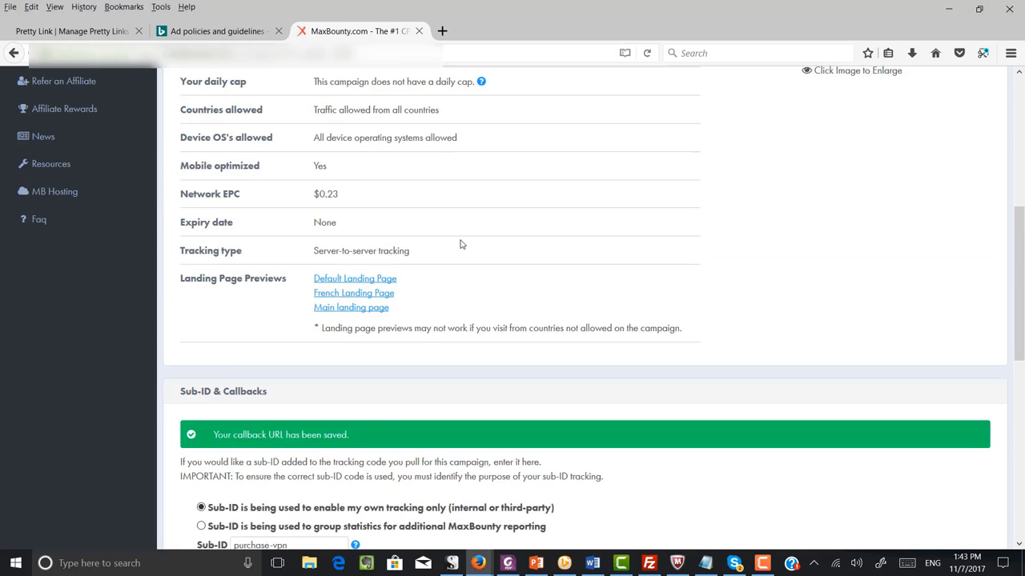
Review the NordVPN campaign's commission, traffic, country and landing page details along with its Sub-ID and callback settings.
scroll(460, 243, "down", 3)
scroll(460, 244, "down", 2)
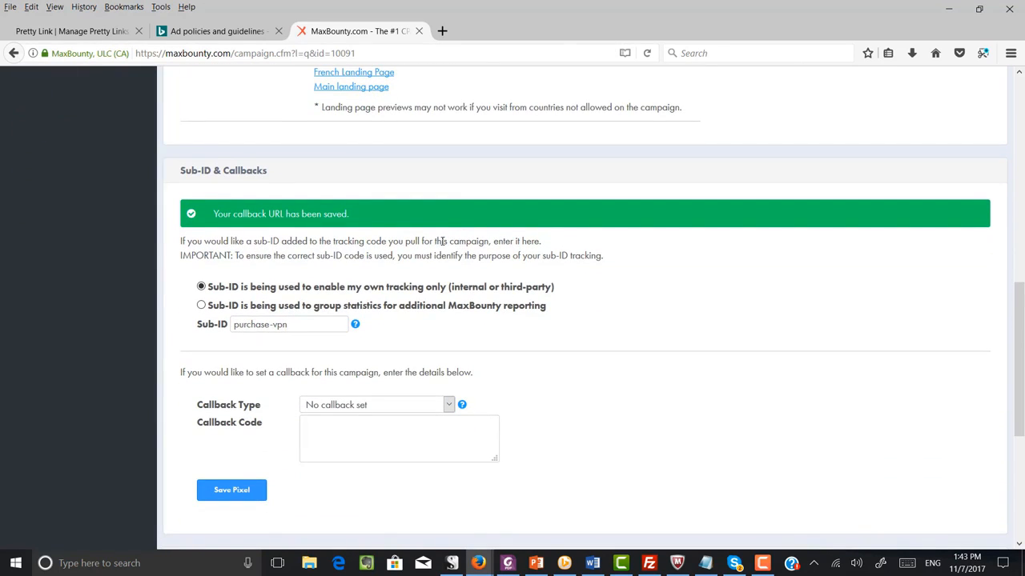
scroll(441, 241, "down", 2)
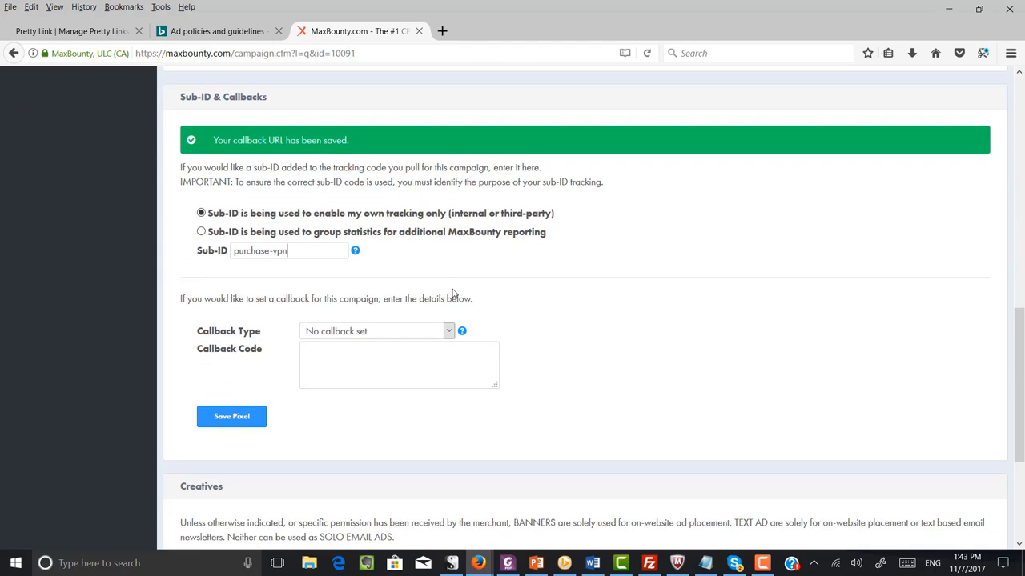
scroll(454, 288, "up", 2)
scroll(453, 286, "up", 15)
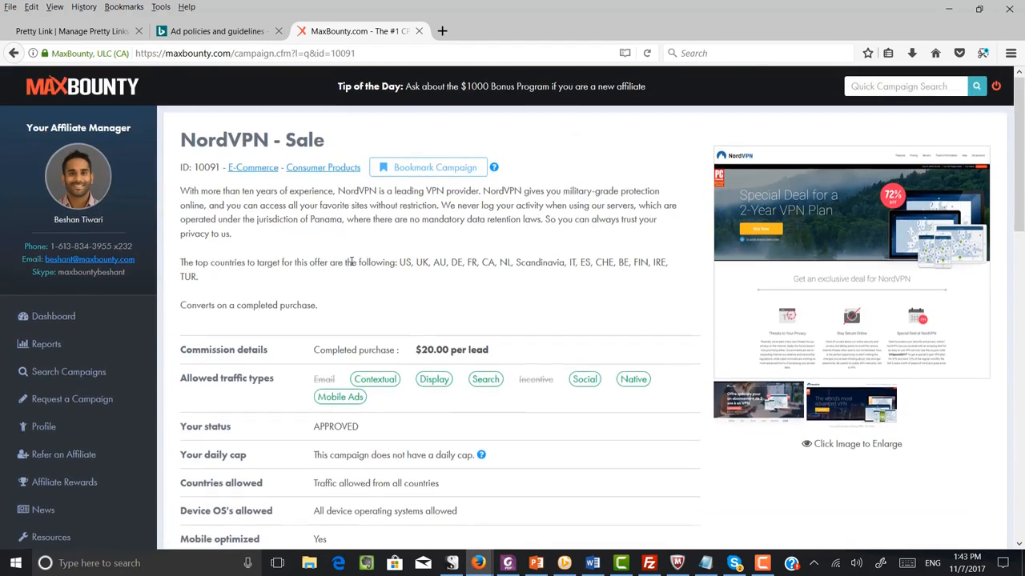
Save the campaign's pixel settings with the Sub-ID purchase-vpn.
scroll(396, 277, "down", 15)
left_click(285, 184)
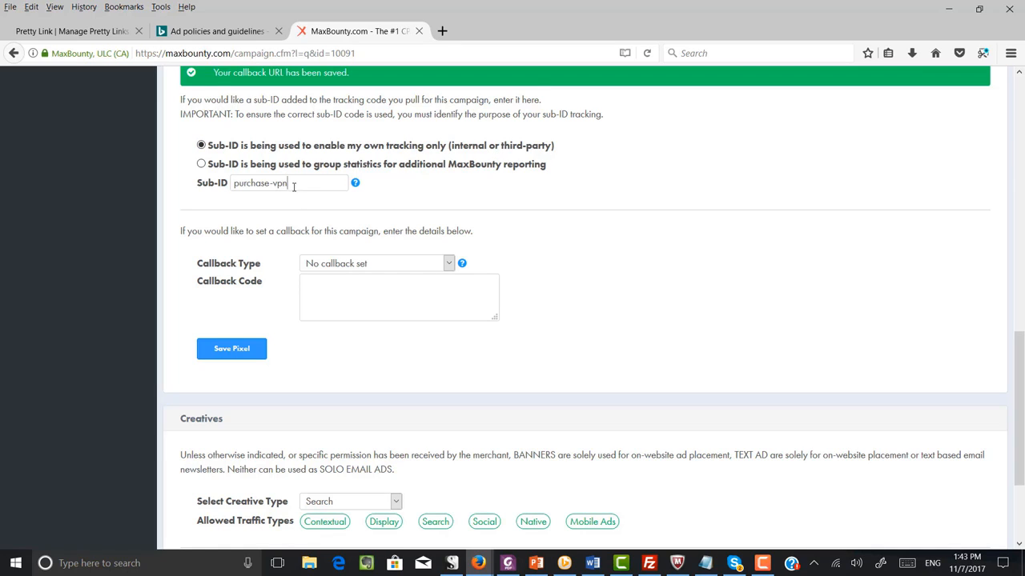
left_click_drag(293, 185, 234, 188)
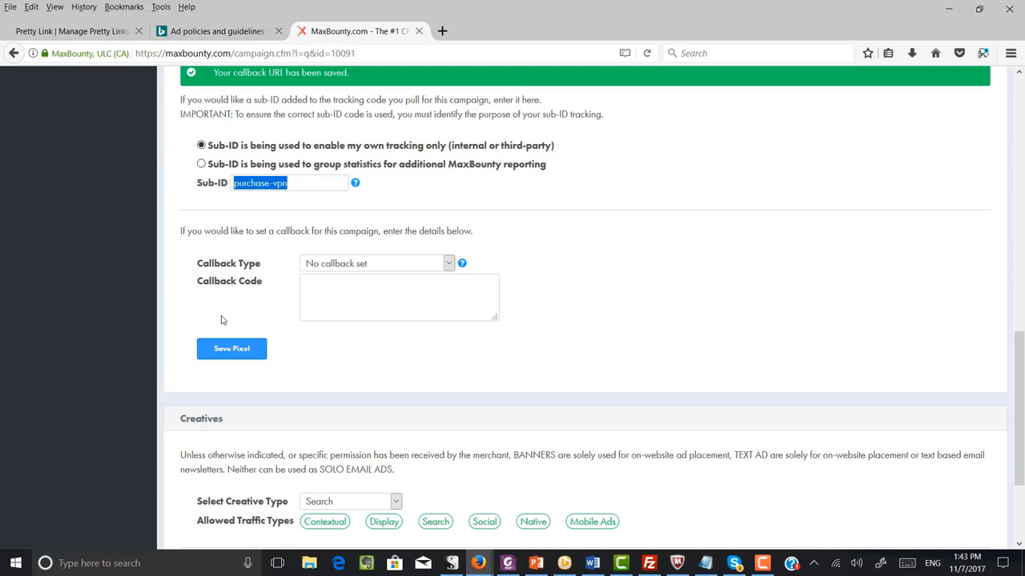
left_click(222, 349)
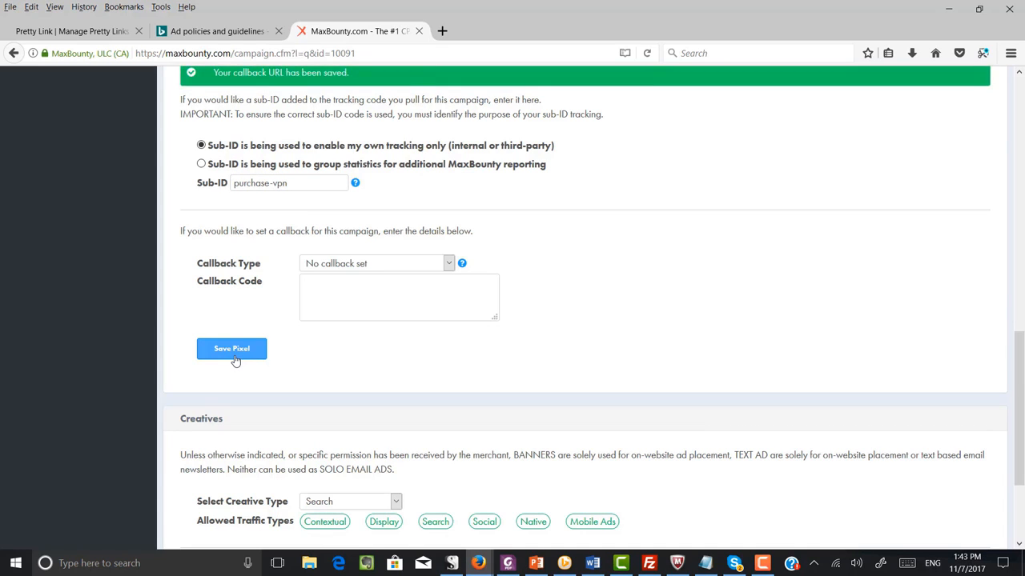
Get the Search creative's tracking code for the Default landing page and copy it.
scroll(321, 364, "down", 3)
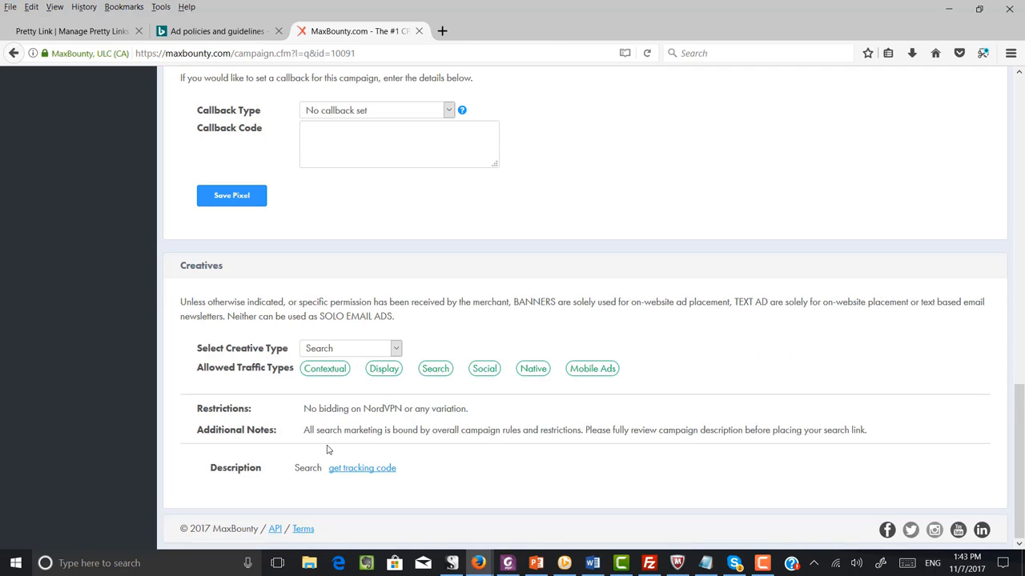
left_click(359, 470)
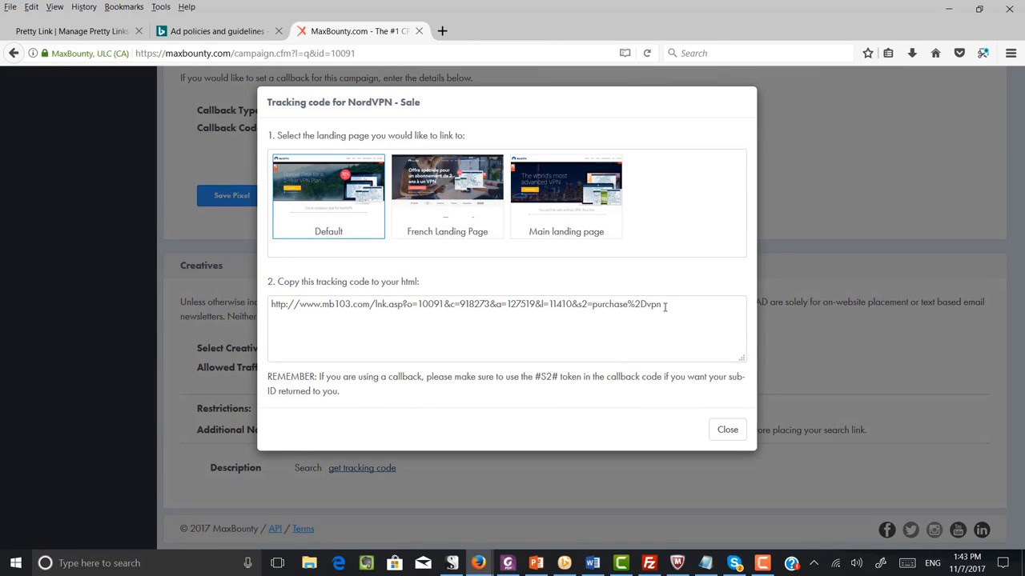
left_click(624, 305)
key("ctrl+c")
left_click(601, 307)
mouse_move(592, 308)
left_mouse_down()
mouse_move(663, 300)
mouse_move(599, 307)
mouse_move(661, 305)
mouse_move(592, 319)
left_mouse_up()
left_click(594, 313)
left_click(661, 305)
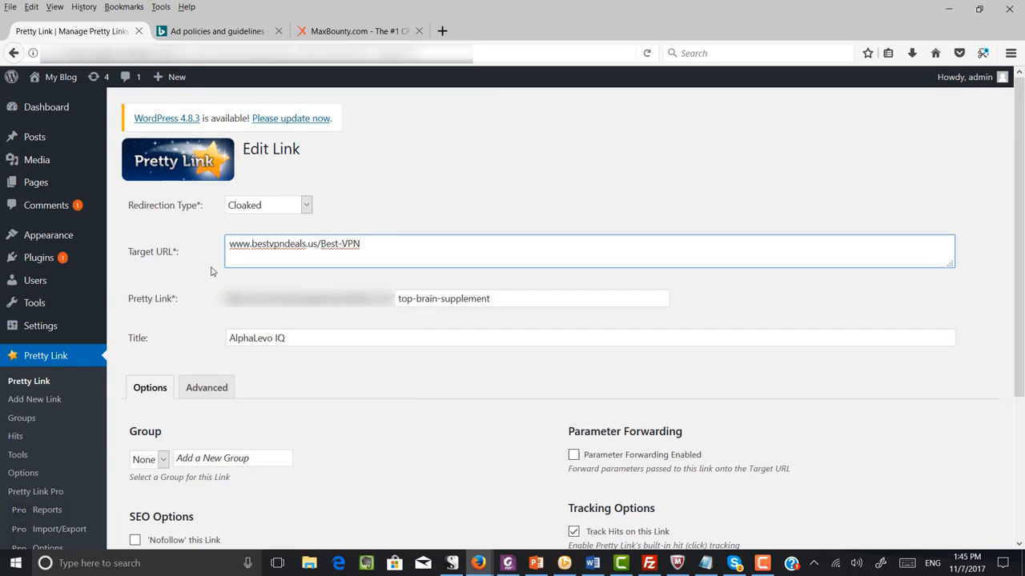
In the Pretty Link edit form, choose Cloaked redirection and replace the target URL with the copied tracking link.
left_click(244, 208)
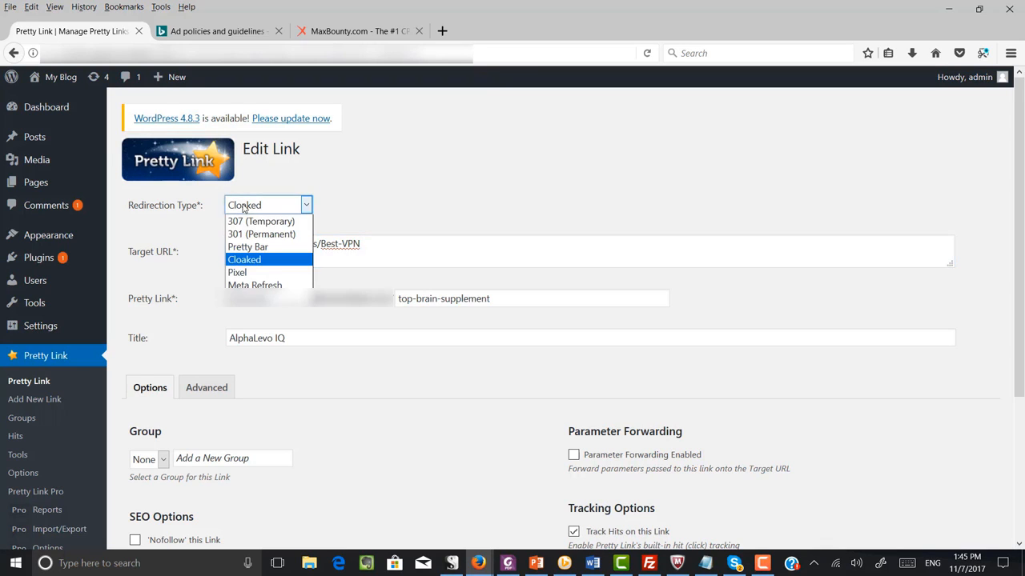
left_click(236, 261)
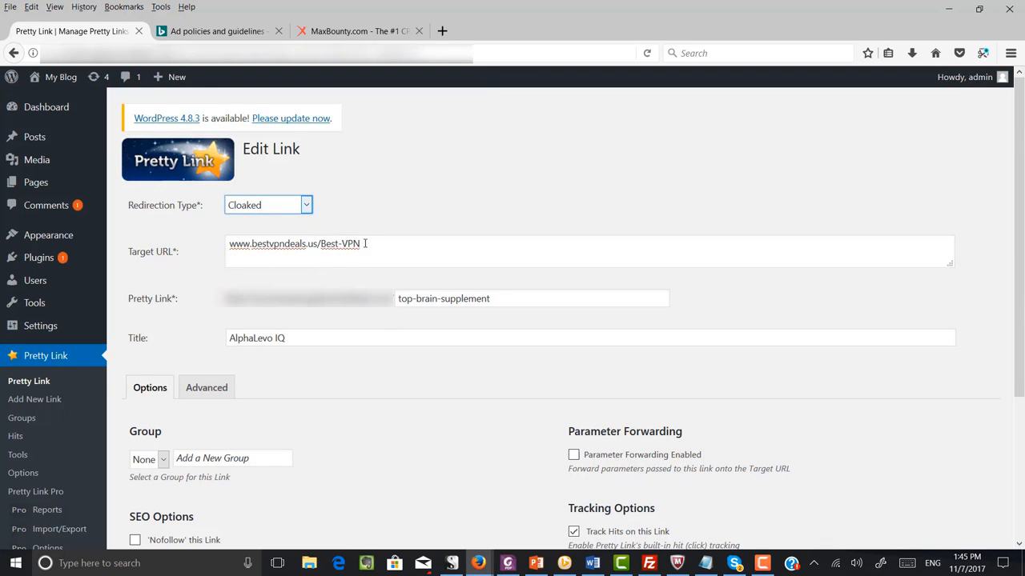
left_click_drag(379, 245, 189, 251)
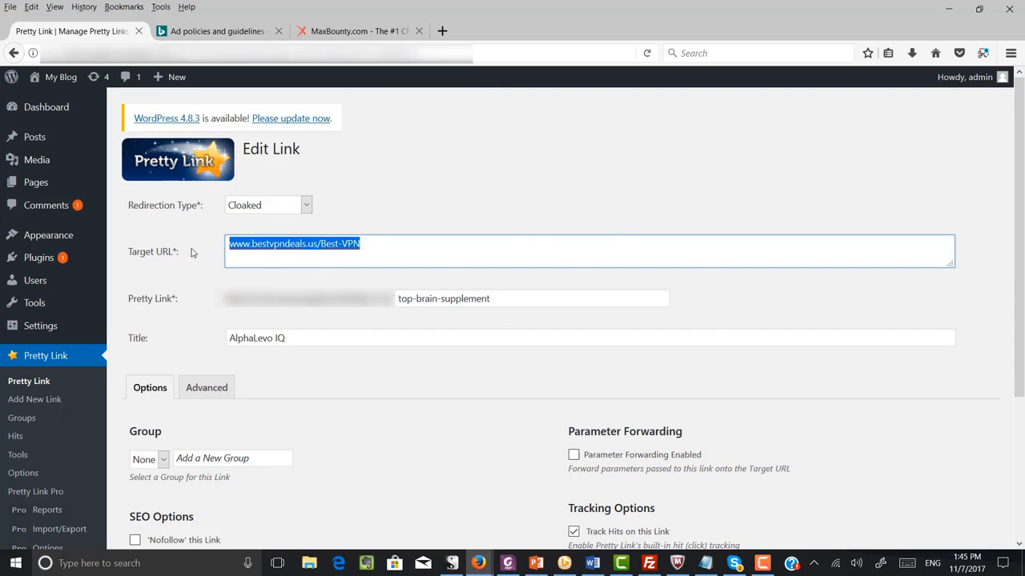
key("ctrl+v")
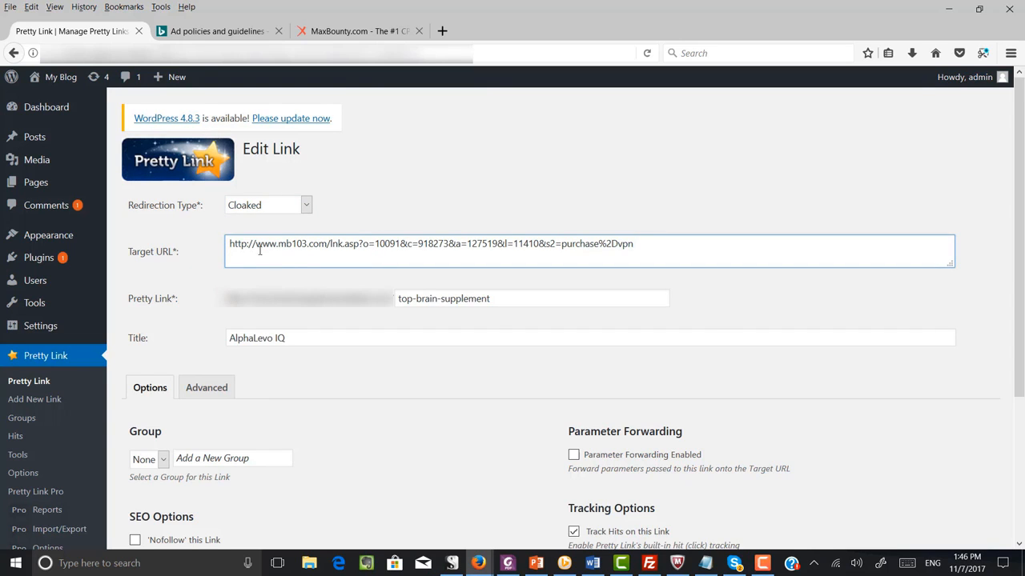
left_click_drag(240, 243, 634, 232)
left_click(549, 225)
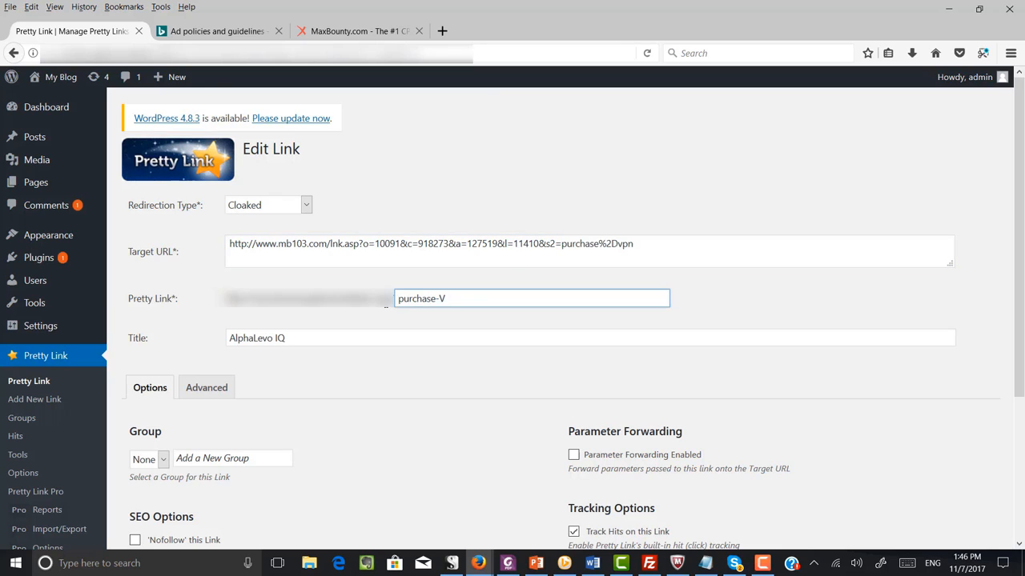
Set the pretty link's slug to purchase-VPN and its title to Nord VPN.
type("PN")
left_click_drag(456, 299, 396, 299)
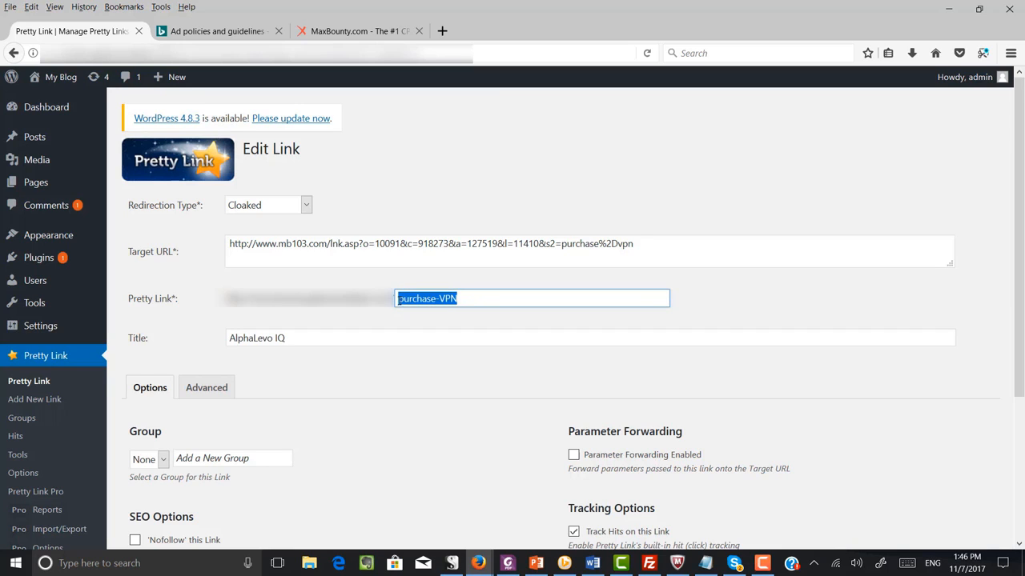
left_click_drag(313, 340, 178, 374)
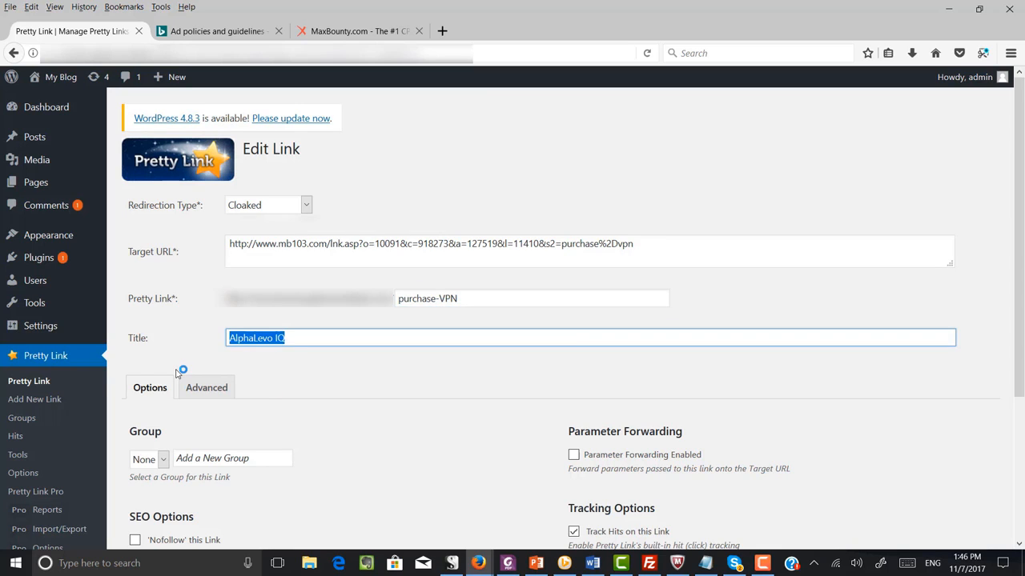
type("No")
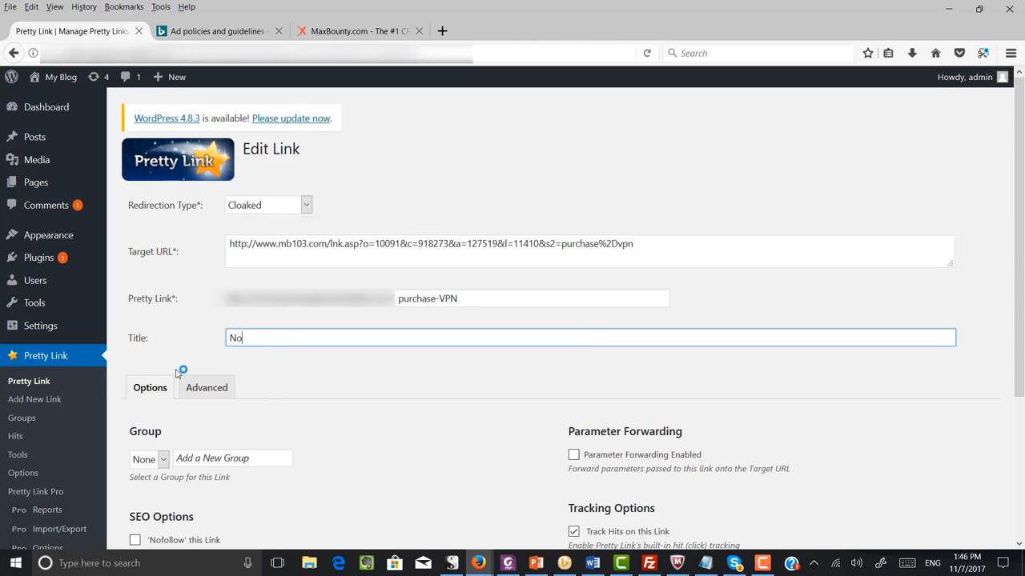
type("rd VPN")
scroll(178, 374, "down", 2)
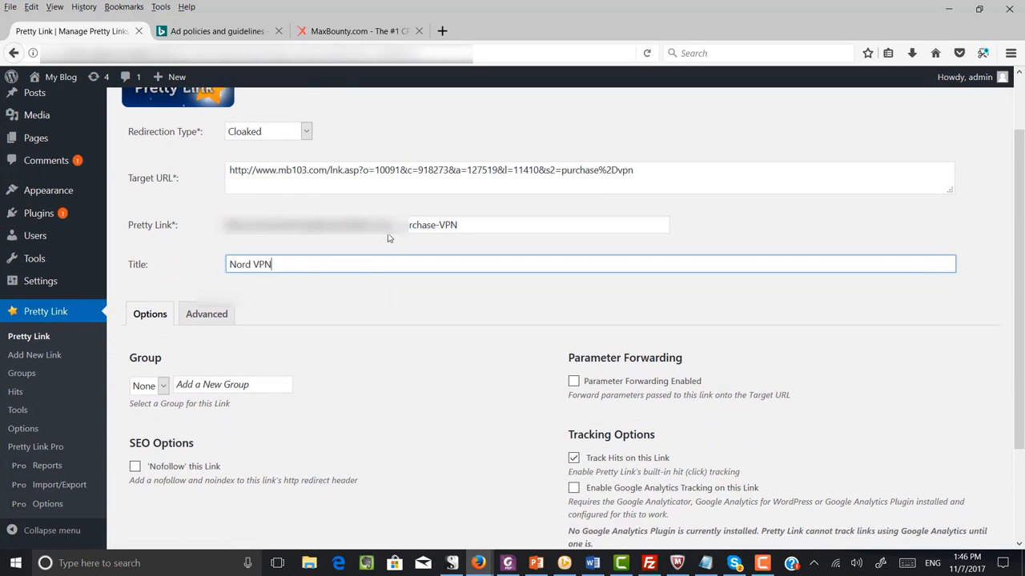
Switch to Notepad and examine the list of planned display URLs, focusing on the purchase-VPN ending.
left_click(705, 563)
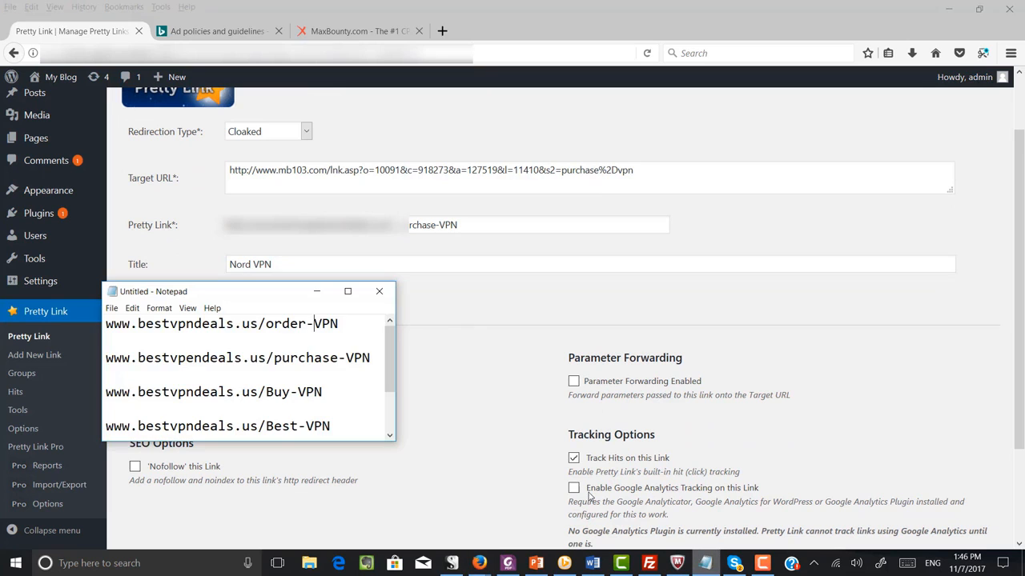
left_click_drag(265, 292, 255, 193)
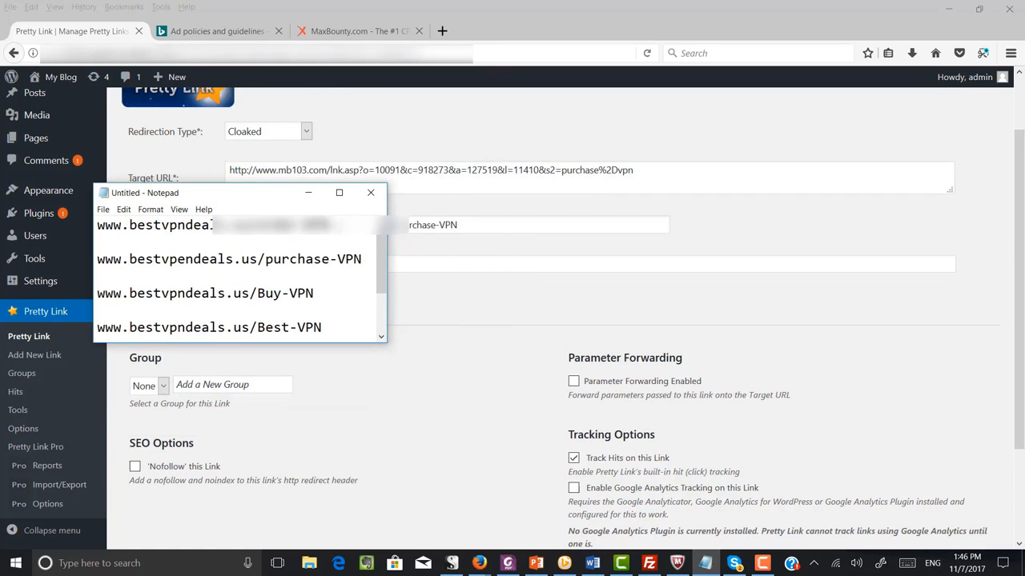
left_click_drag(336, 228, 112, 243)
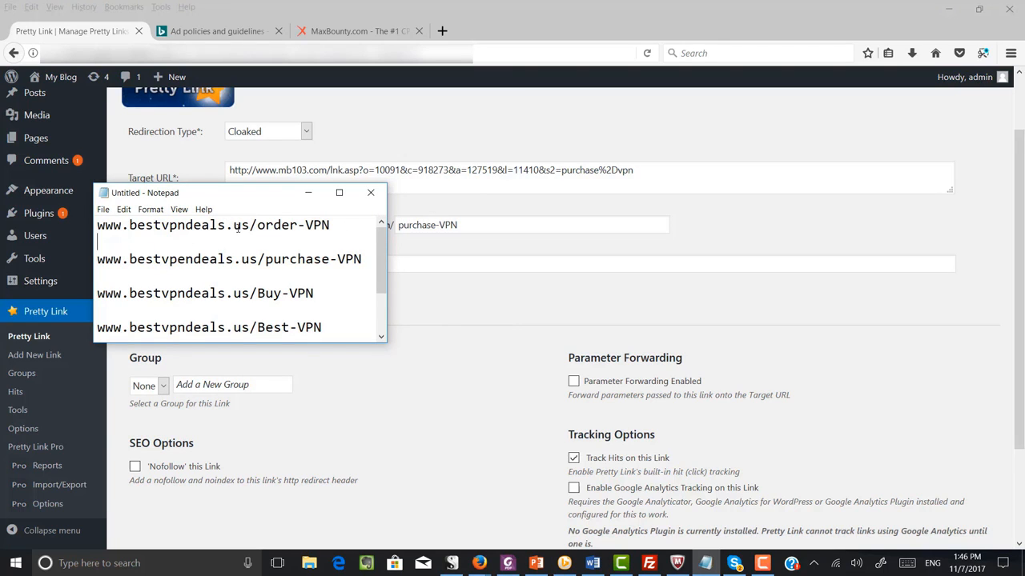
left_click_drag(366, 262, 98, 272)
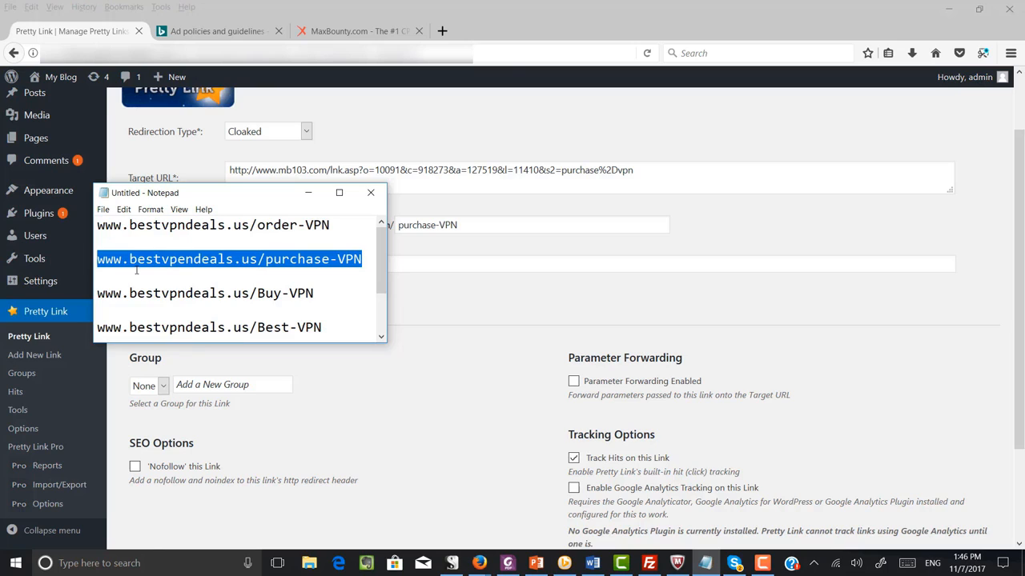
left_click(272, 275)
left_click_drag(272, 264, 305, 272)
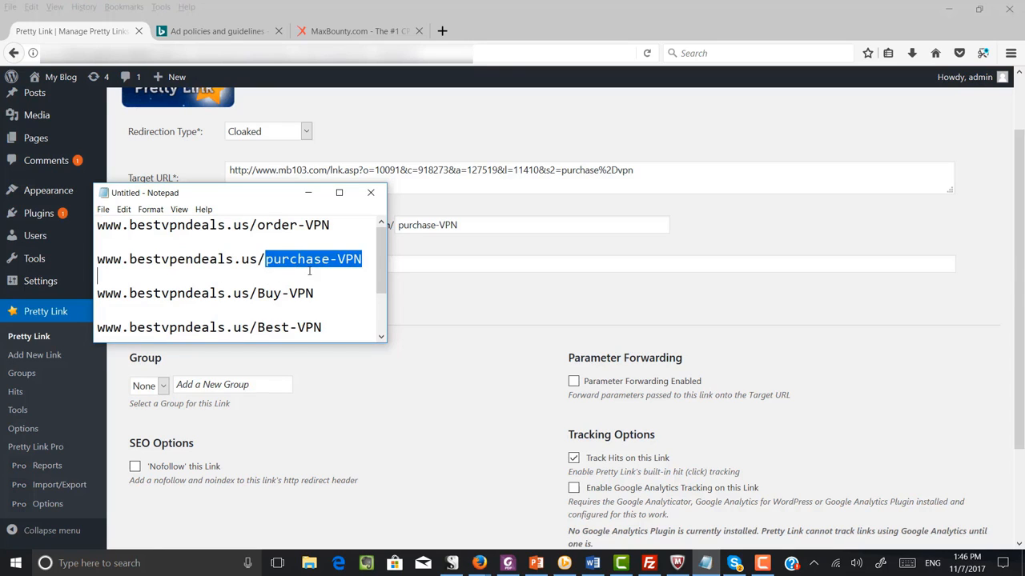
left_click(285, 281)
scroll(267, 277, "down", 1)
scroll(264, 275, "up", 1)
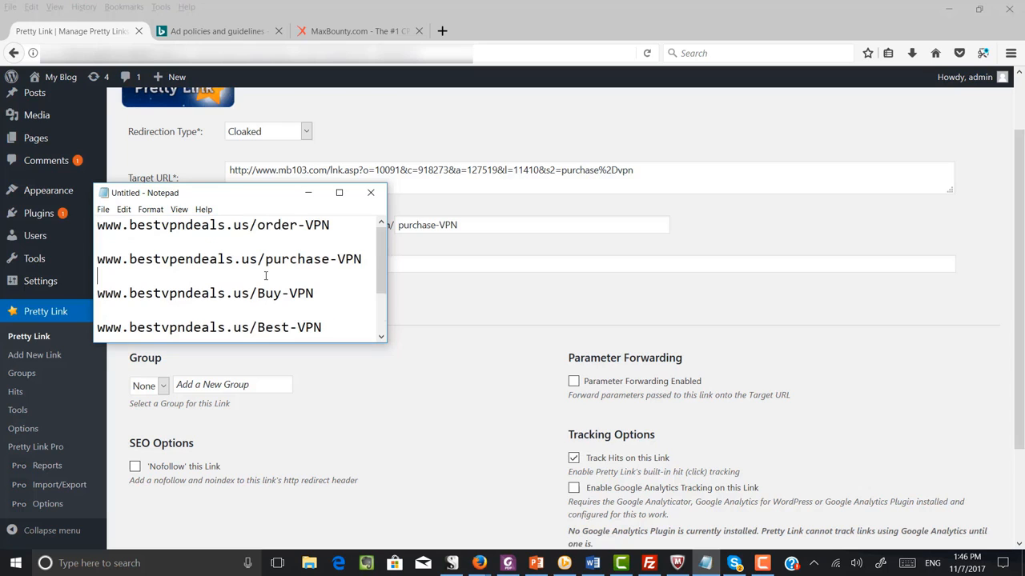
Compare the purchase-VPN and Best-VPN links in the list with the order-VPN link.
left_click(283, 256)
left_click(276, 316)
left_click(273, 327)
left_click_drag(329, 225, 97, 225)
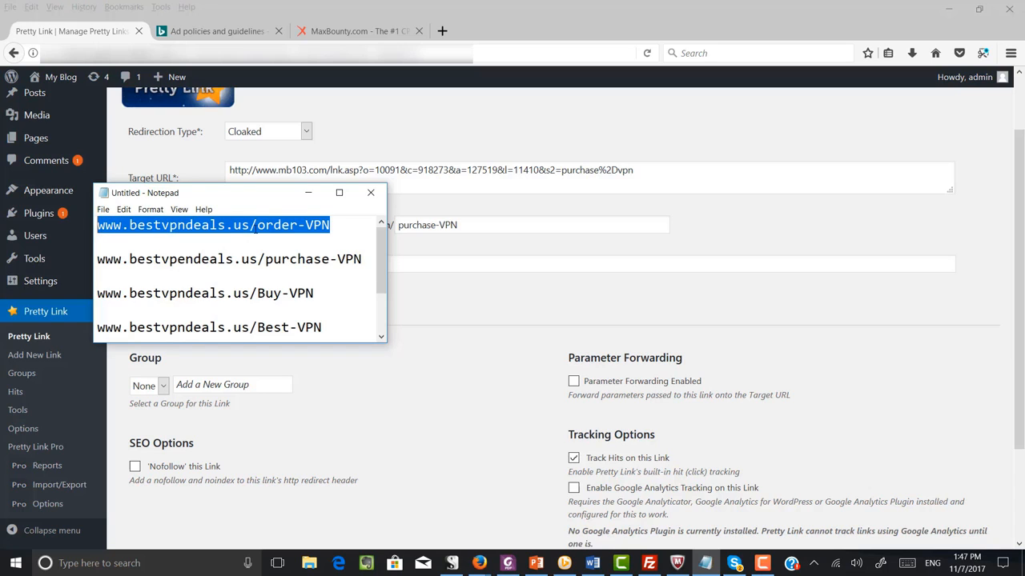
left_click(283, 259)
left_click_drag(336, 225, 97, 225)
left_click(97, 225)
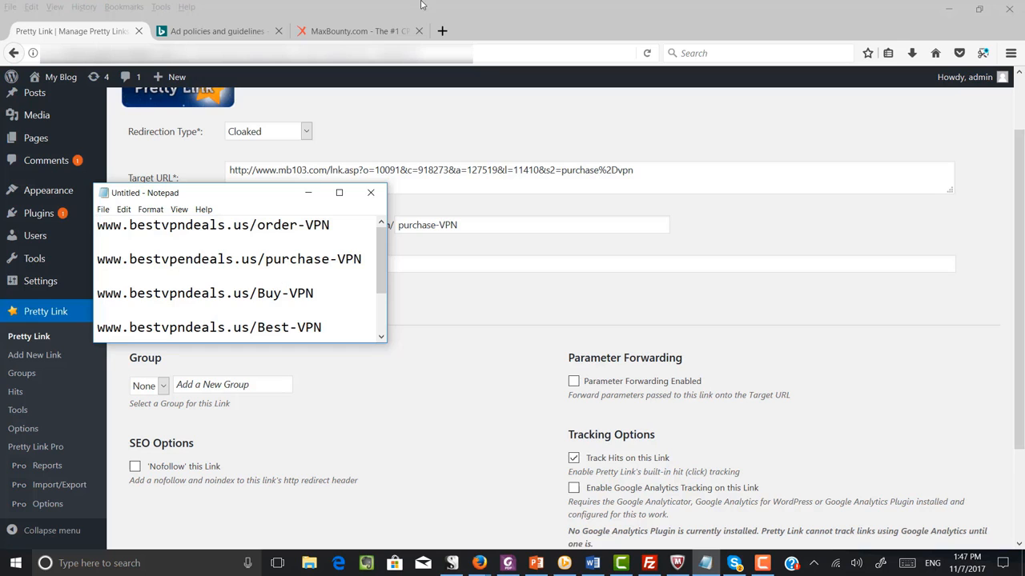
Compare the MaxBounty tracking code and the Notepad links with the target URL and slug in the Pretty Link form.
left_click(376, 32)
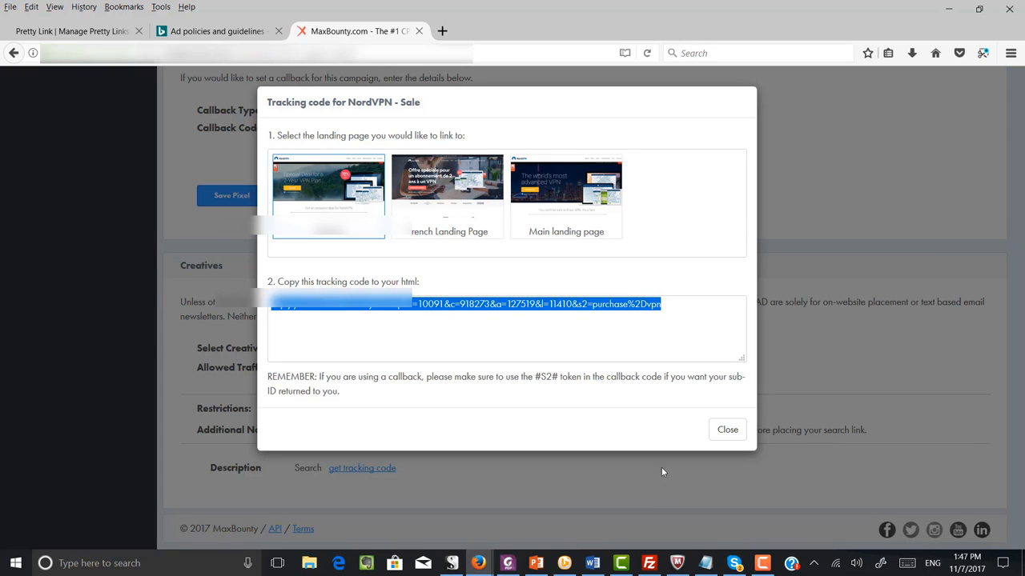
left_click(706, 563)
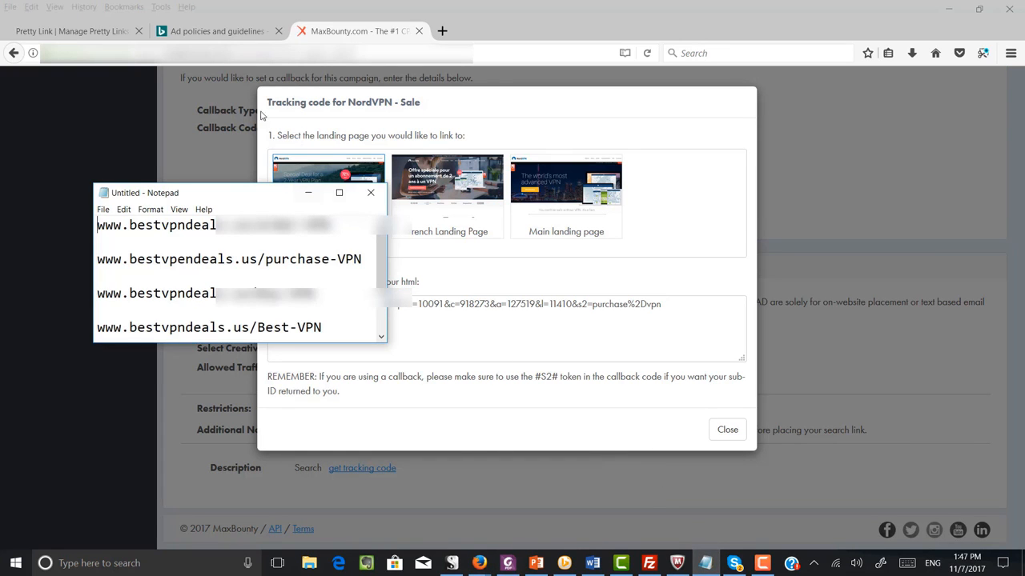
left_click(88, 39)
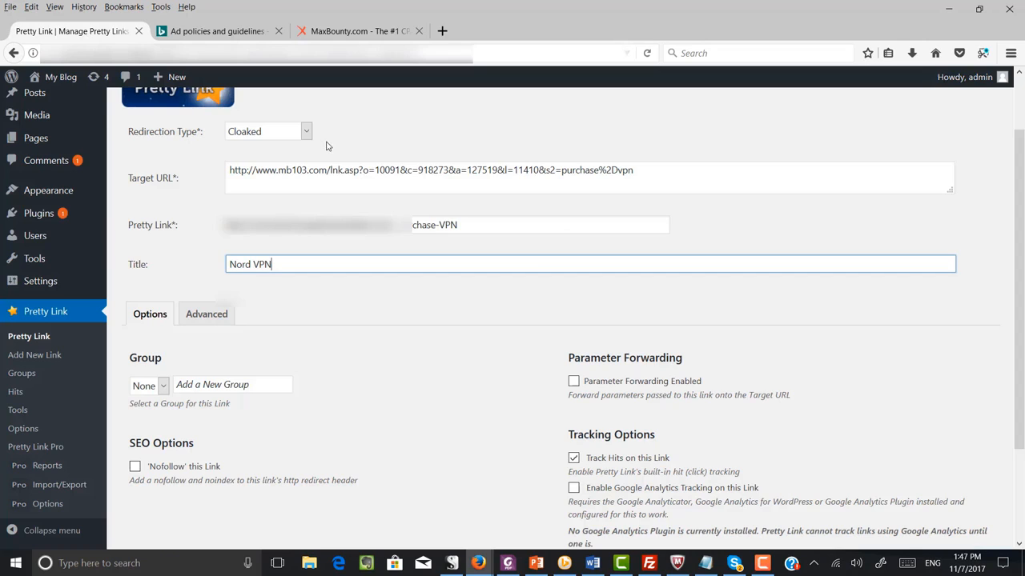
scroll(289, 201, "up", 2)
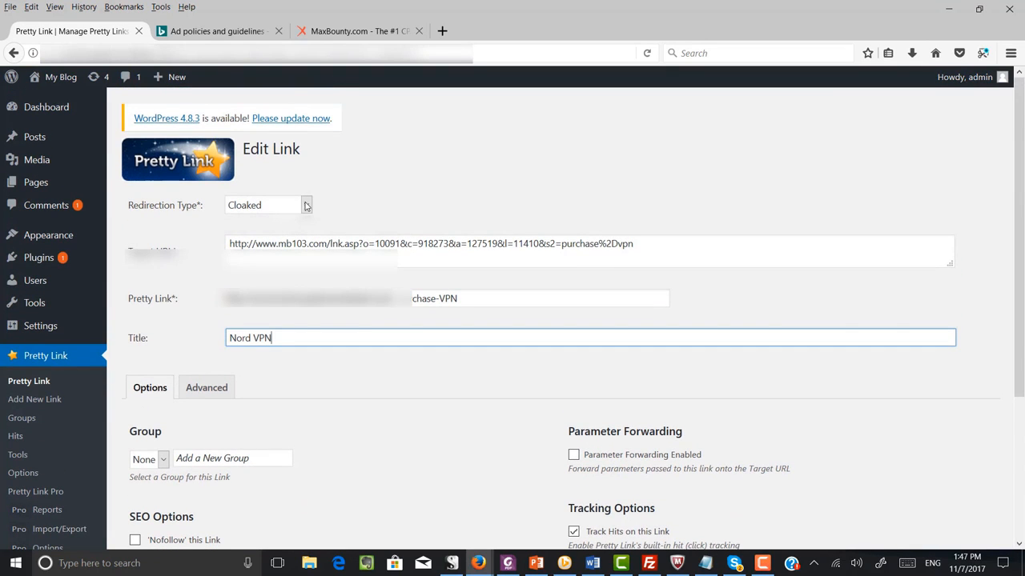
left_click(271, 242)
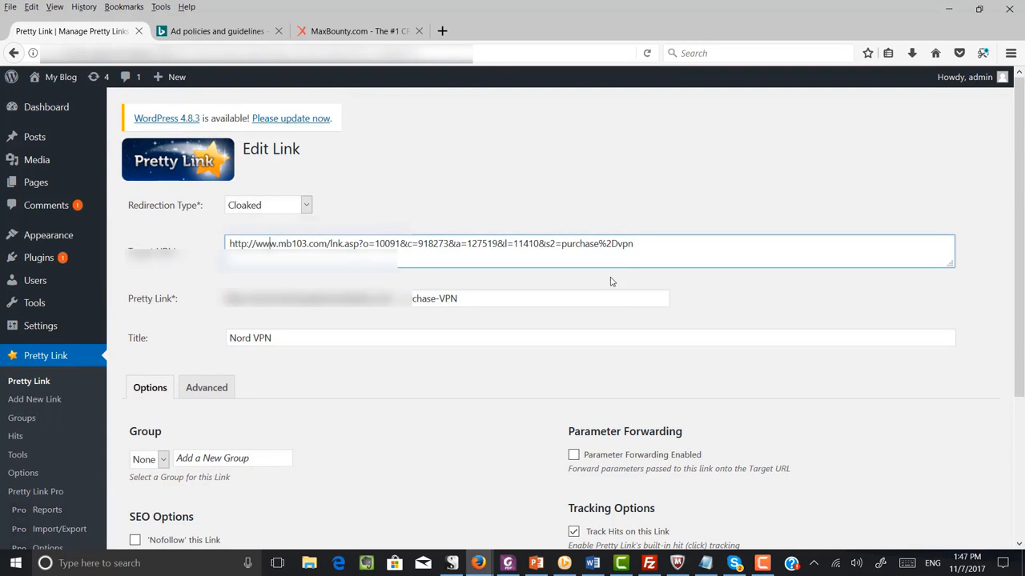
mouse_move(599, 244)
left_mouse_down()
mouse_move(569, 247)
mouse_move(638, 241)
mouse_move(603, 244)
left_mouse_up()
left_click(479, 300)
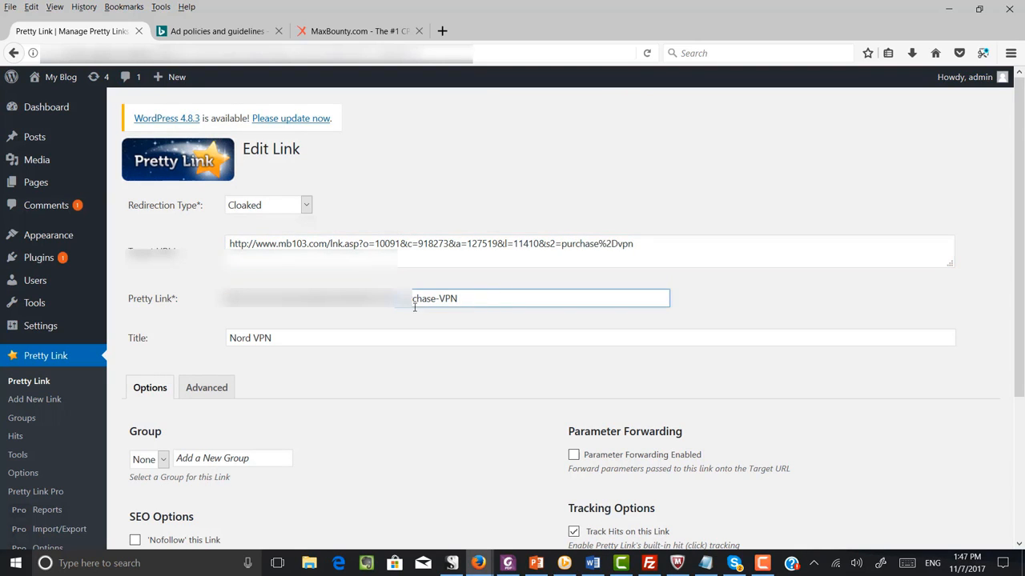
left_click_drag(398, 298, 461, 301)
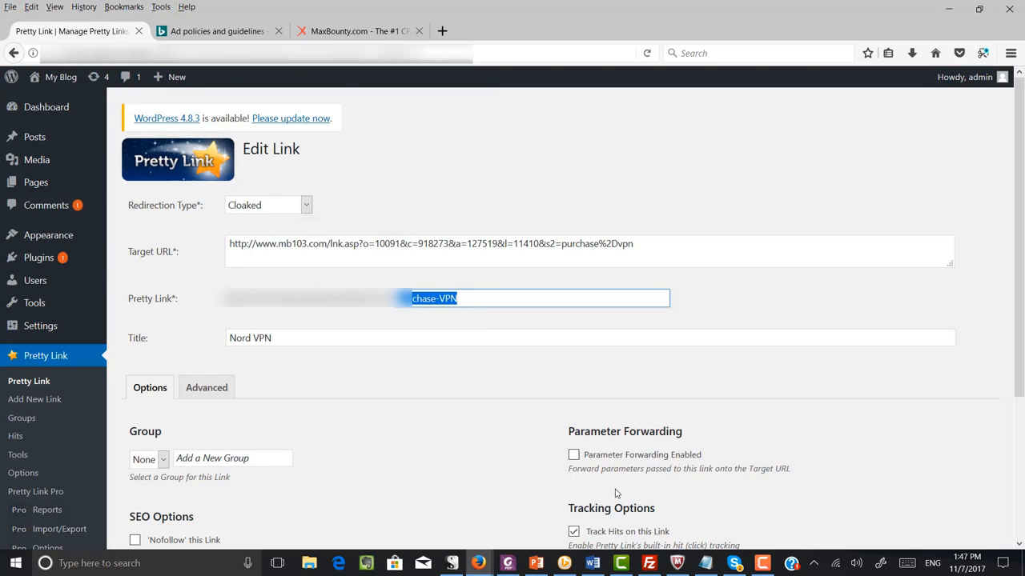
Switch to Notepad and highlight the purchase-VPN part of the second link.
key("alt+Tab")
scroll(288, 195, "down", 1)
scroll(287, 195, "up", 1)
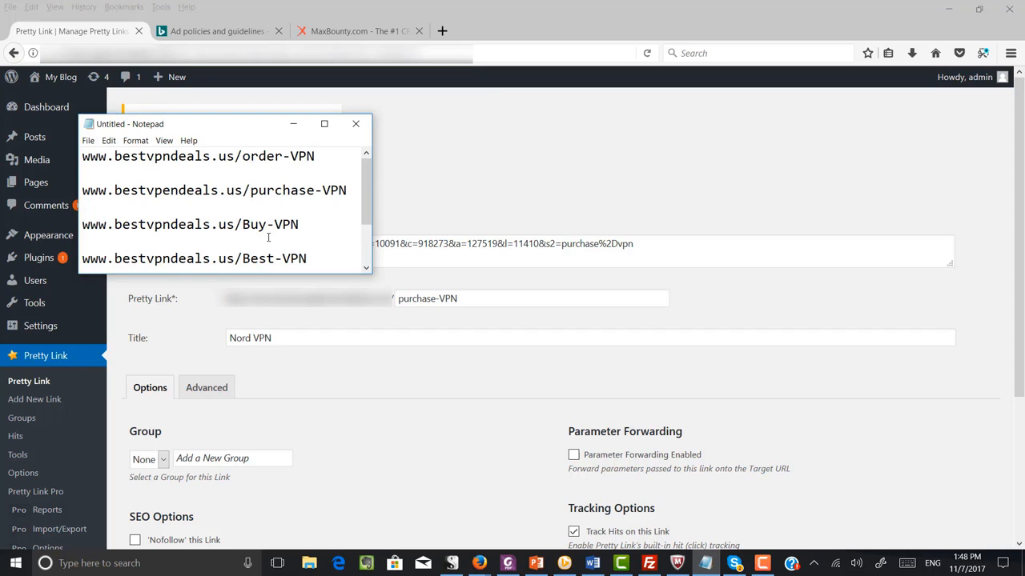
left_click(349, 192)
left_click(249, 195, "shift")
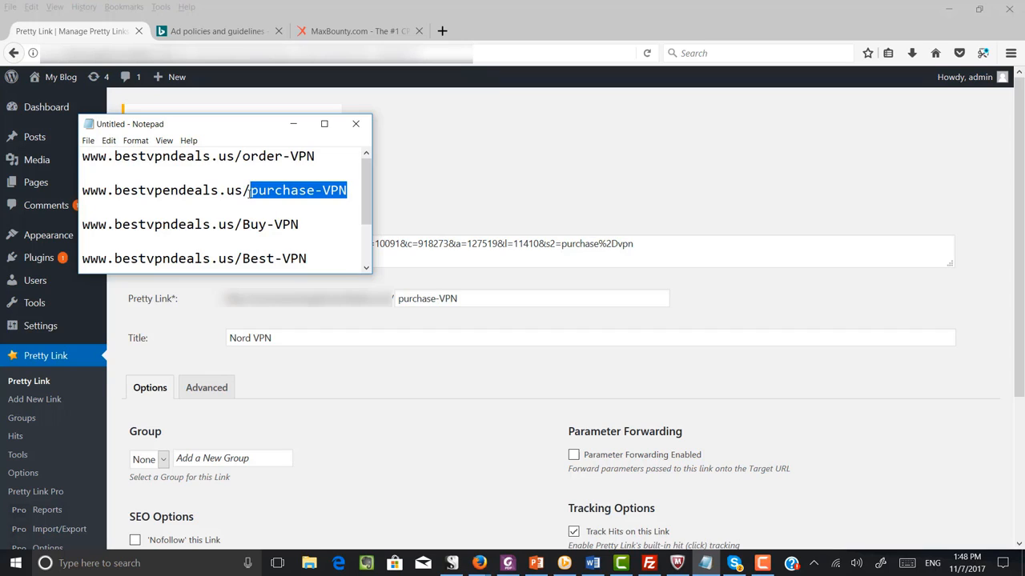
Compare the order-VPN and purchase-VPN endings in the Notepad link list, and look through the remaining links.
left_click(173, 163)
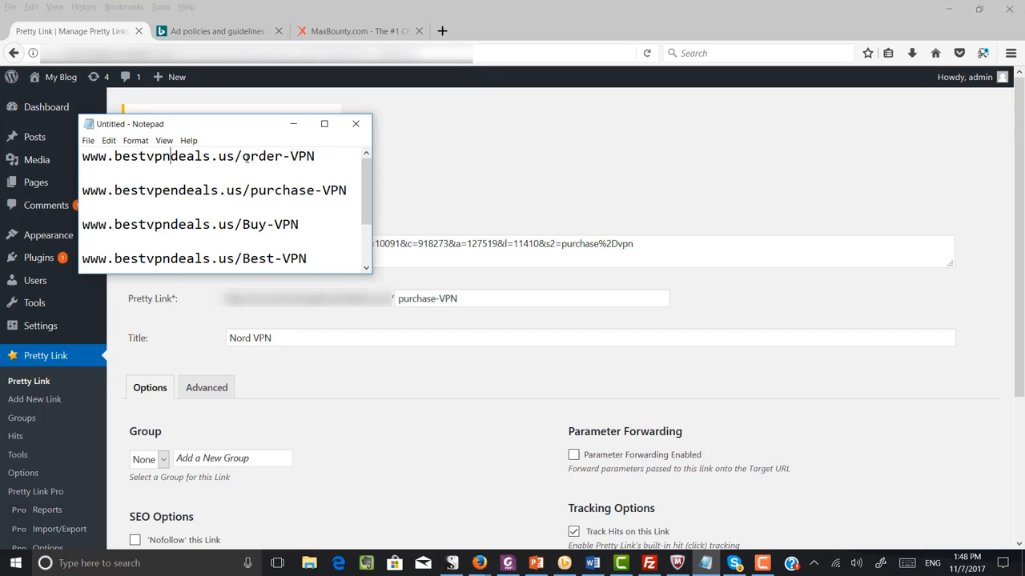
left_click_drag(243, 156, 307, 156)
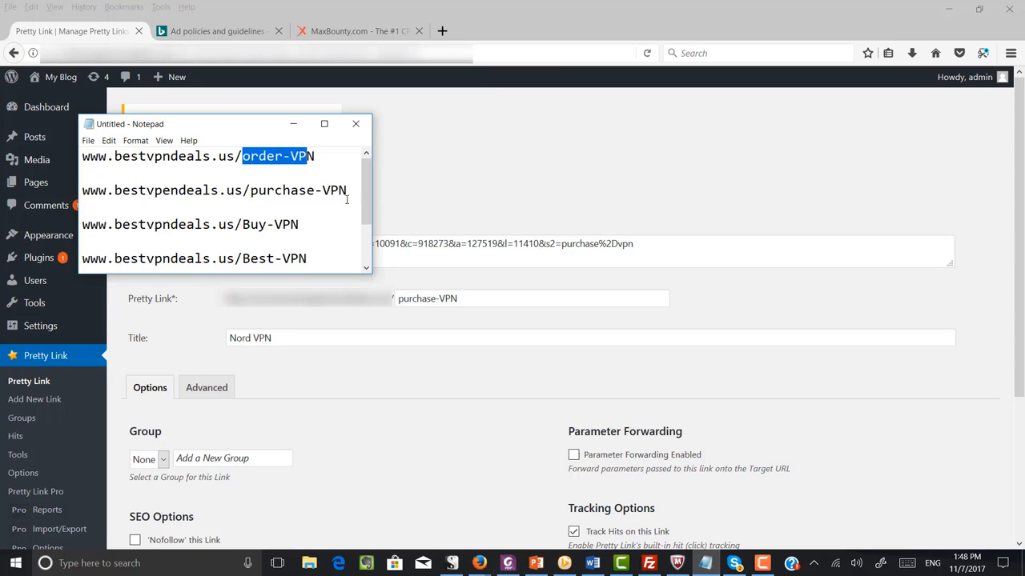
left_click_drag(352, 190, 287, 190)
left_click_drag(261, 192, 251, 192)
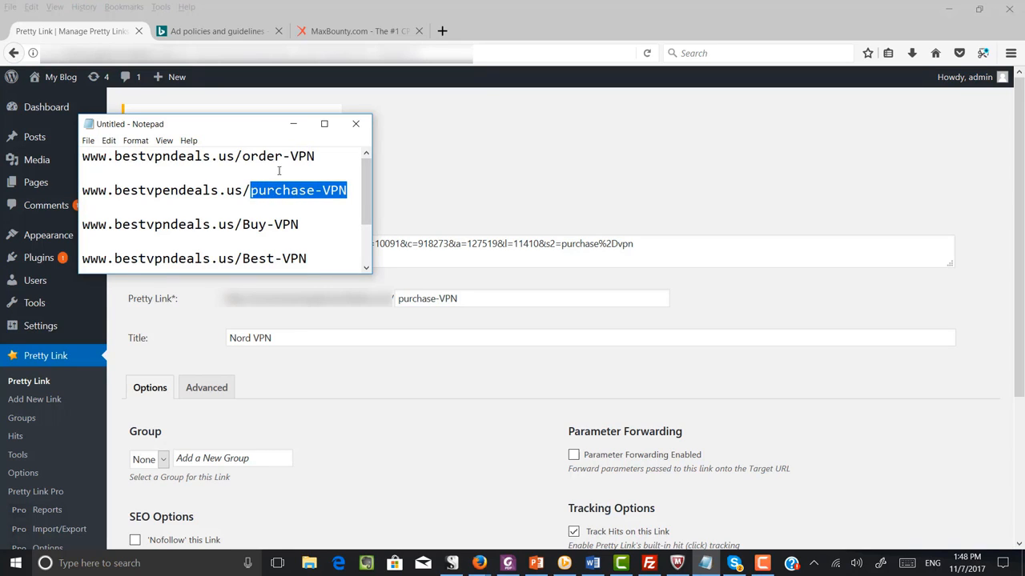
left_click(278, 171)
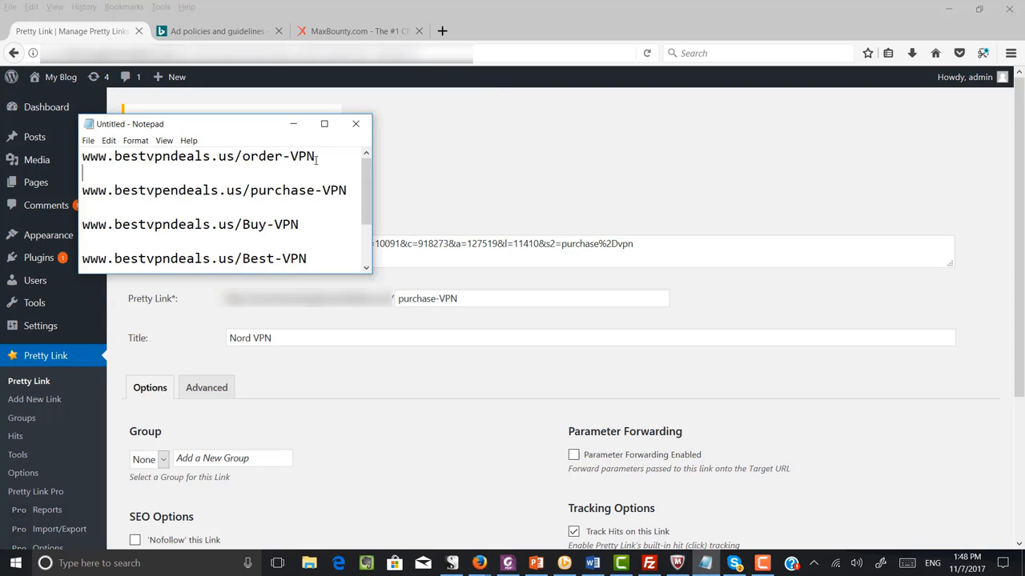
left_click_drag(317, 160, 80, 157)
scroll(211, 216, "down", 1)
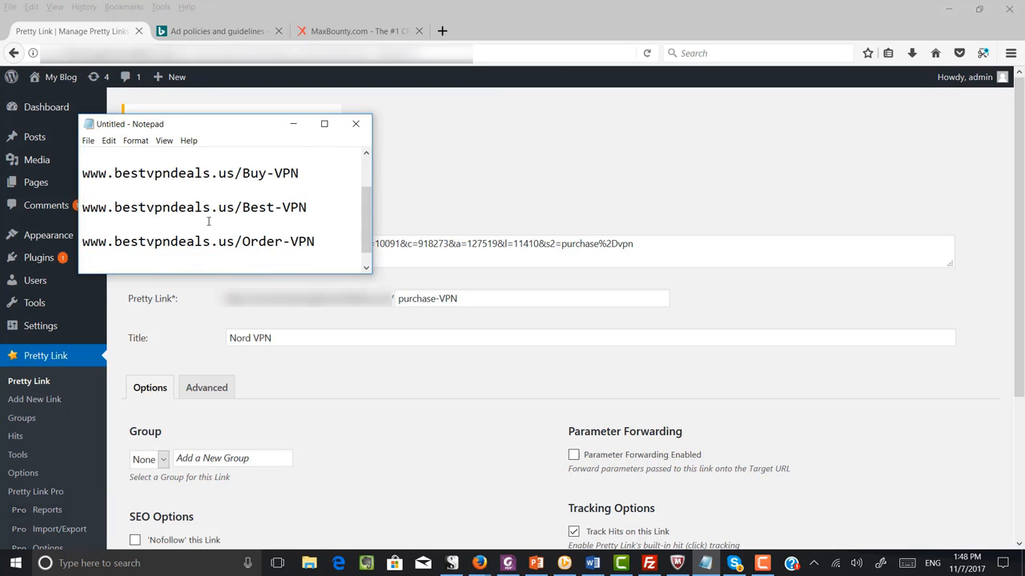
scroll(222, 211, "down", 1)
scroll(240, 209, "up", 1)
scroll(239, 209, "down", 1)
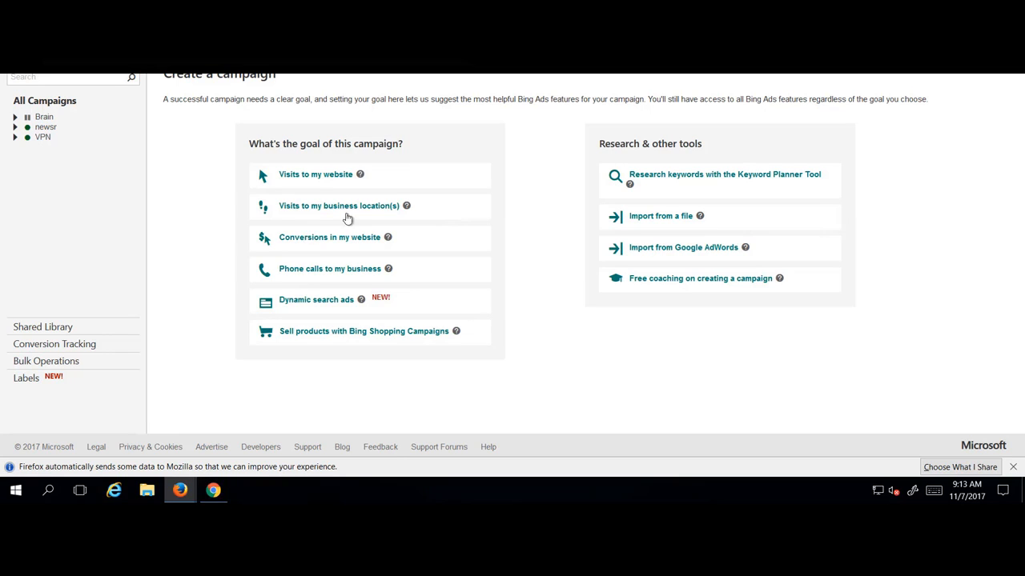
Switch to Bing Ads, start a campaign for visits to business locations, name it VPN1 and continue to ad groups.
left_click(384, 206)
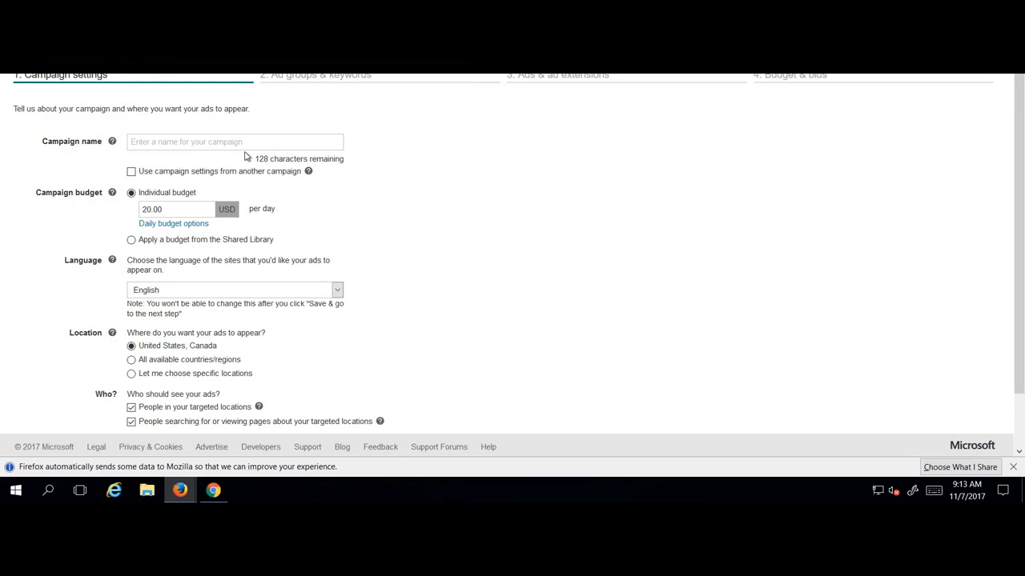
left_click(218, 144)
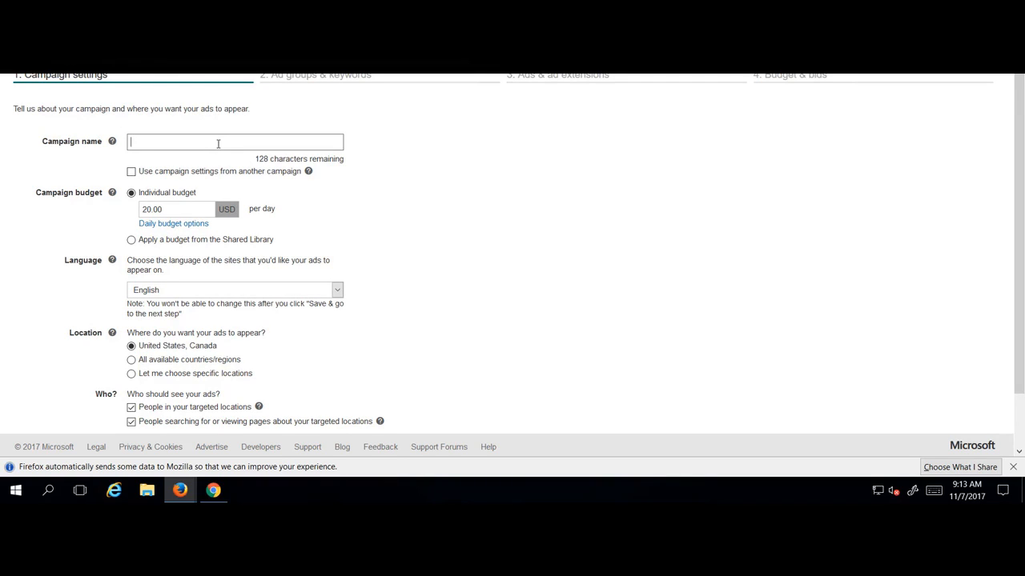
type("VO")
key("BackSpace")
type("O")
key("BackSpace")
scroll(132, 349, "down", 1)
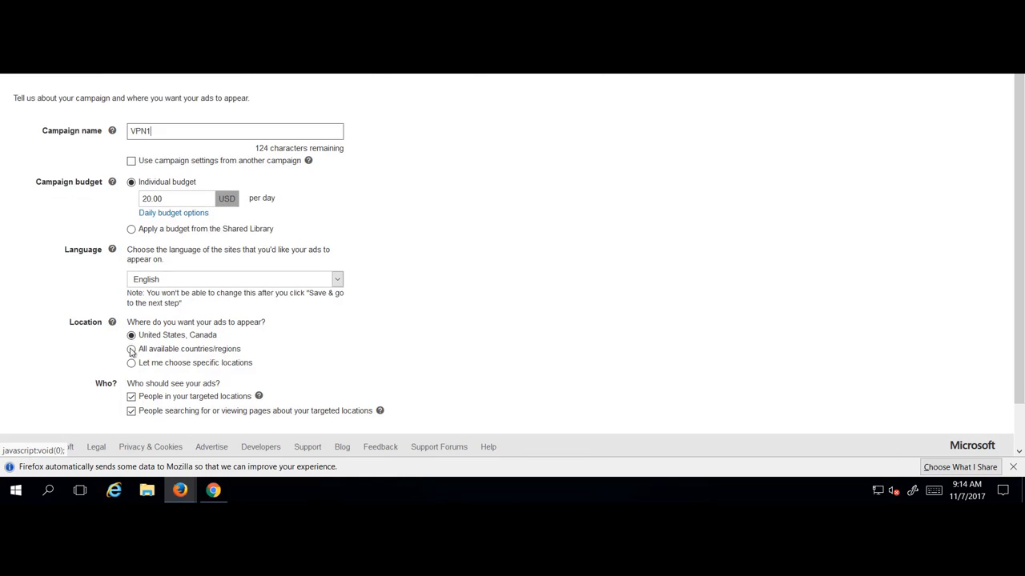
scroll(131, 349, "down", 1)
left_click(75, 419)
Enter the keywords [Best VPN], "BEST VPN" and +BEST +VPN for the VPN1 ad group, and continue to the ads.
left_click(131, 188)
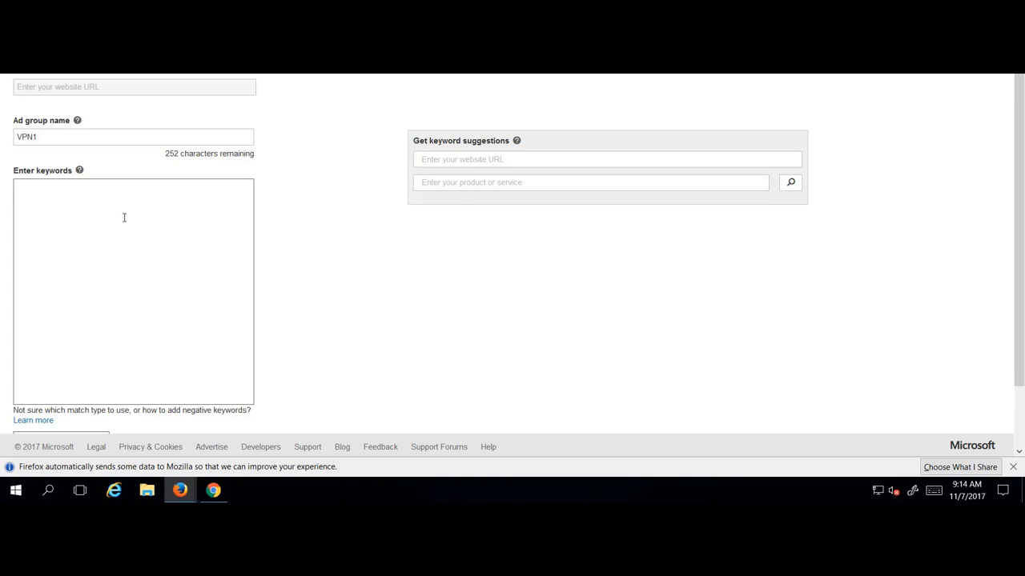
scroll(124, 217, "down", 2)
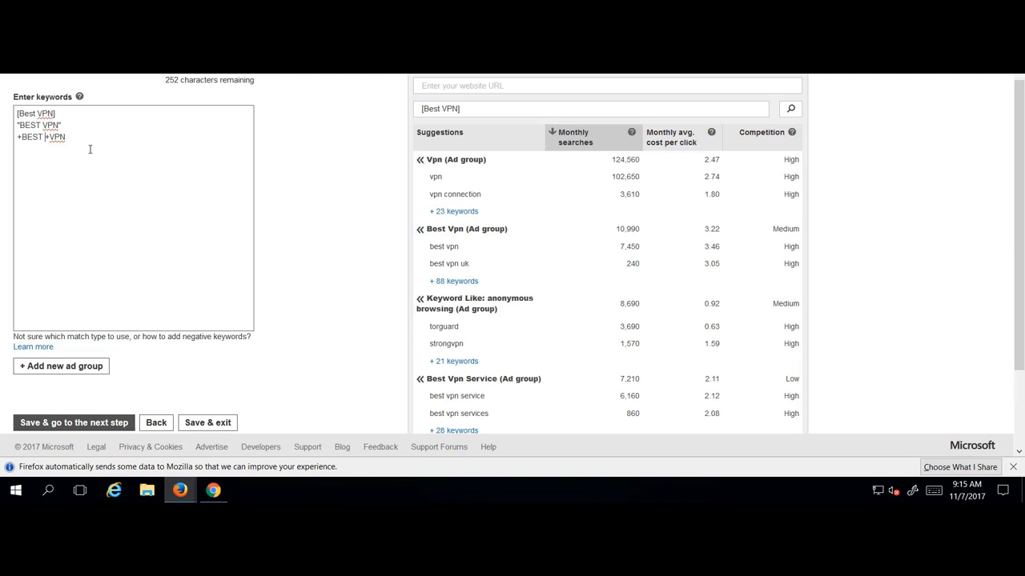
left_click_drag(66, 136, 16, 113)
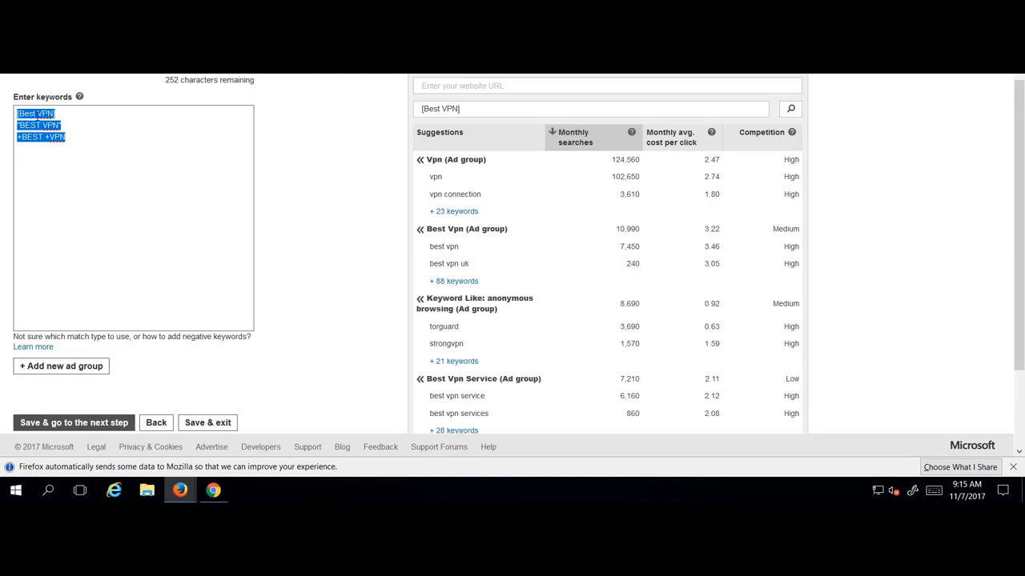
left_click(44, 114)
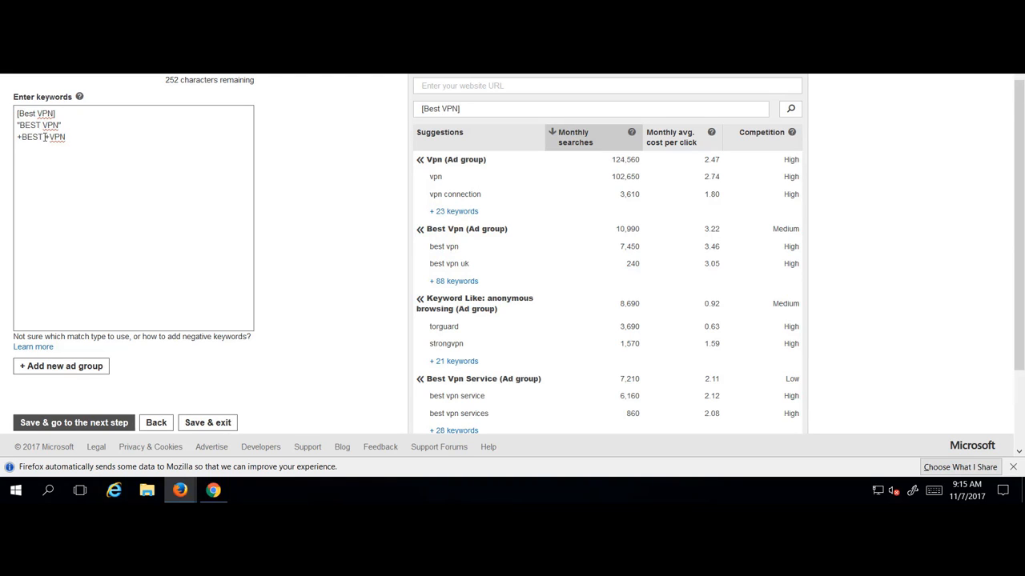
scroll(105, 157, "down", 2)
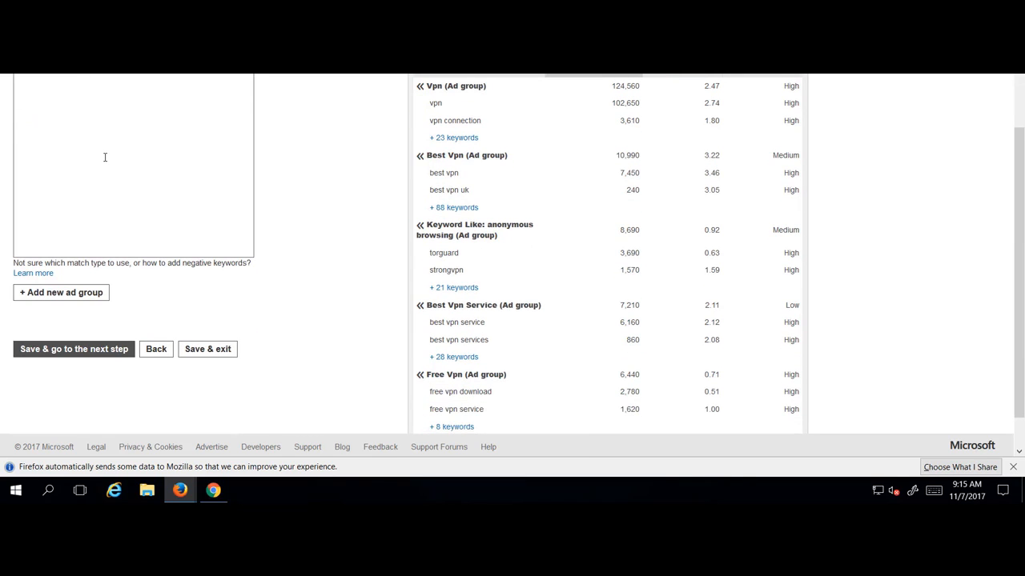
left_click(85, 348)
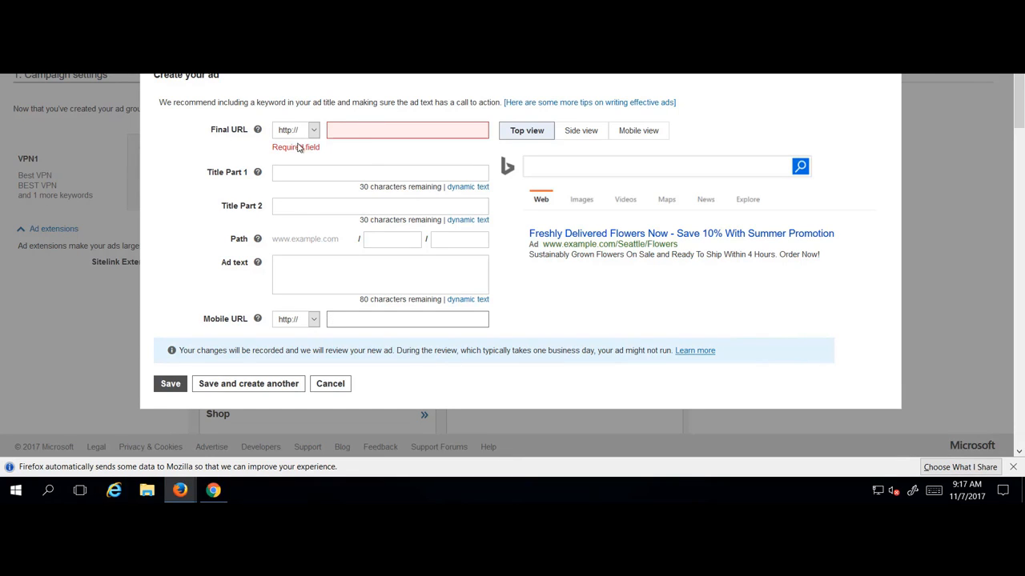
right_click(356, 131)
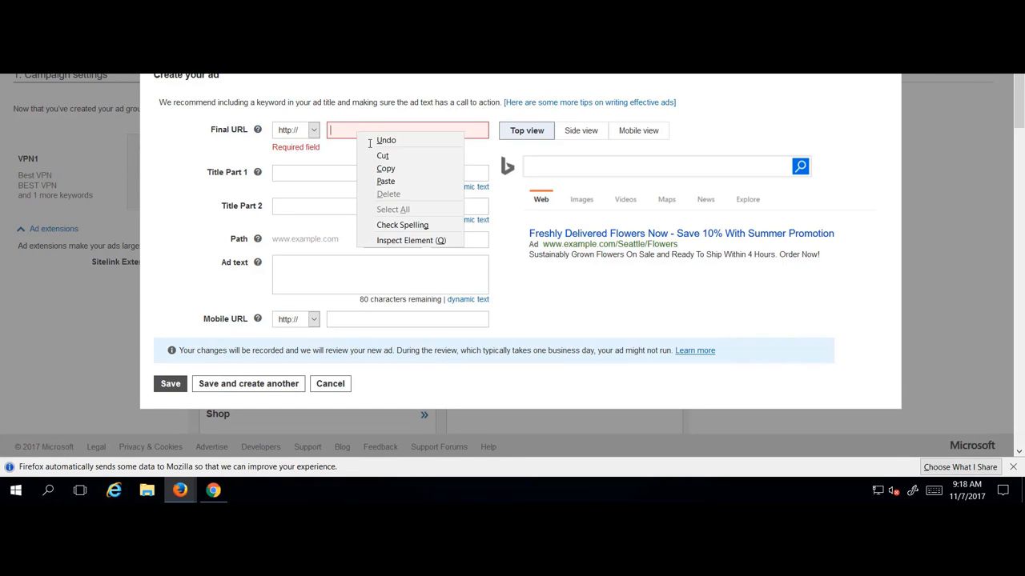
left_click(385, 182)
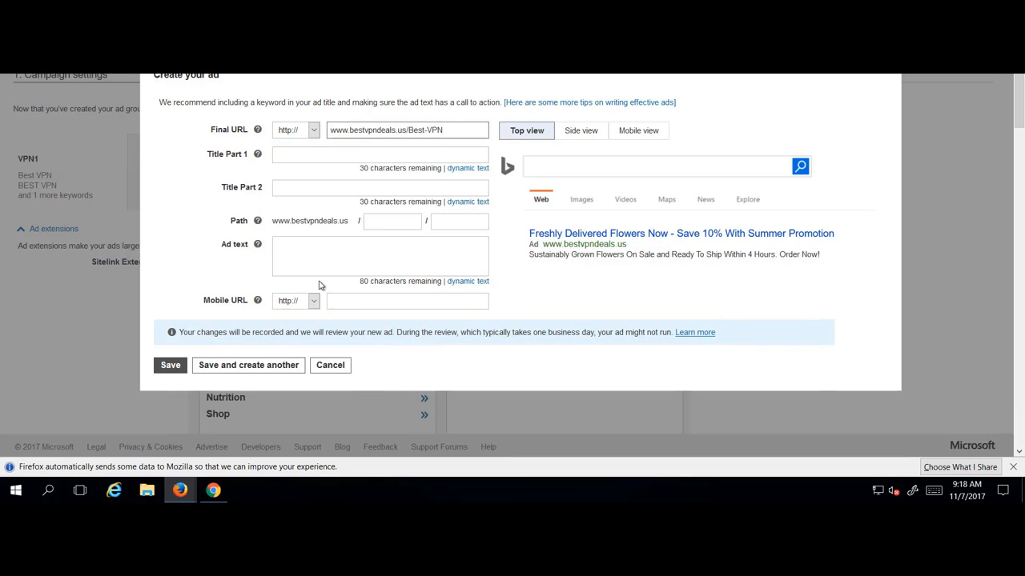
right_click(339, 303)
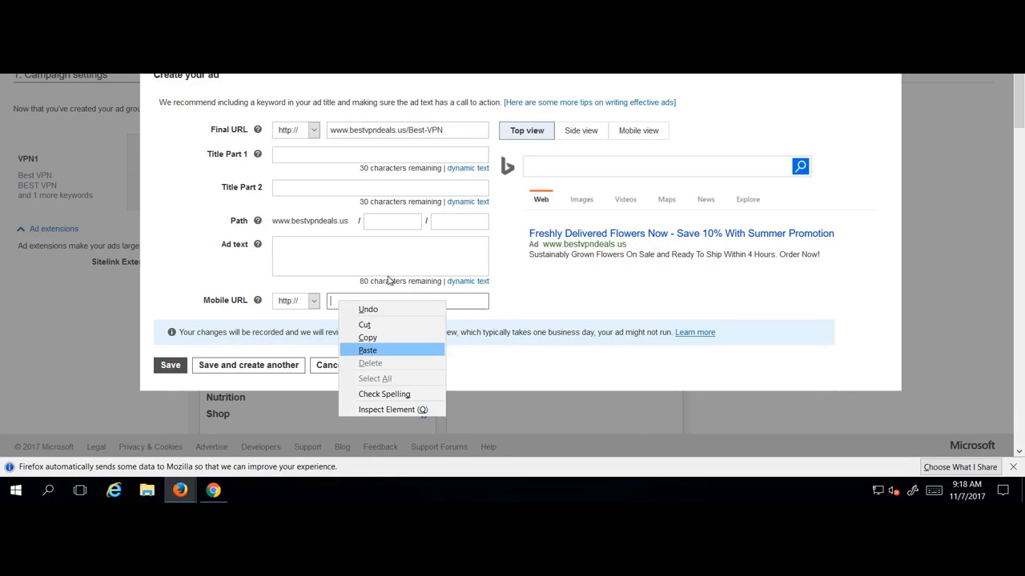
left_click(367, 350)
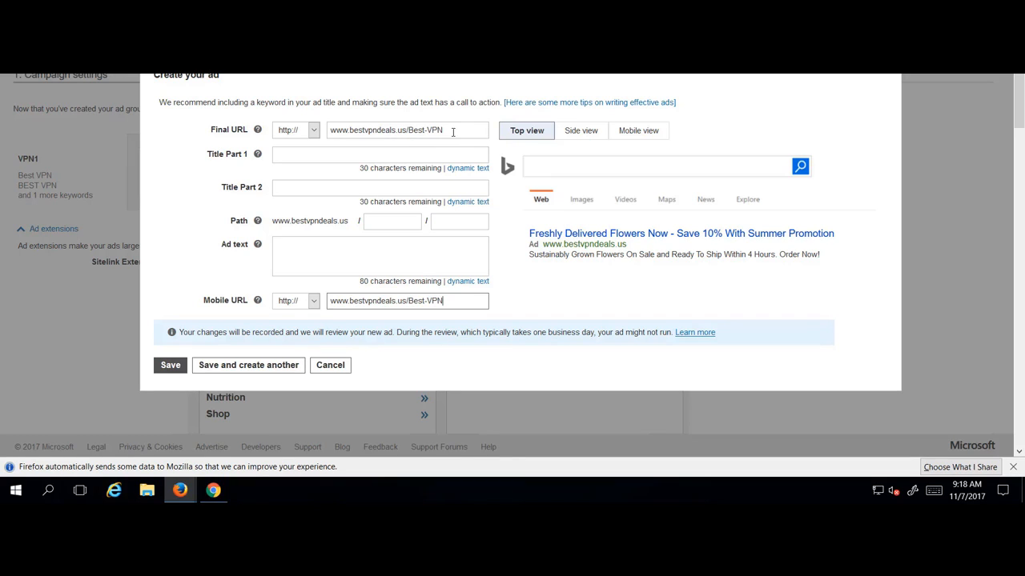
Fill the first path segment of the ad's display URL with Best-VPN.
left_click_drag(448, 133, 329, 132)
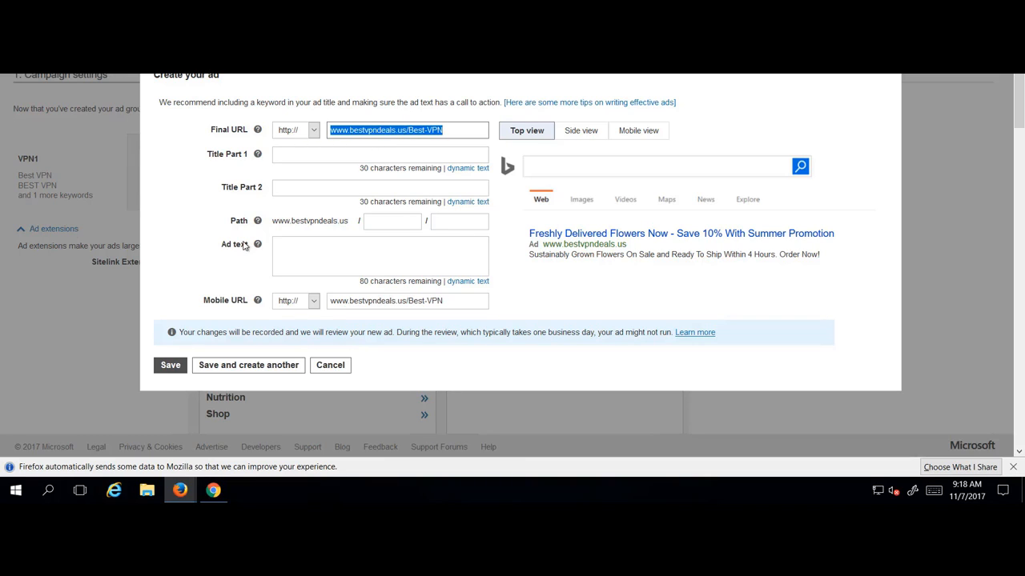
triple_click(332, 223)
right_click(385, 221)
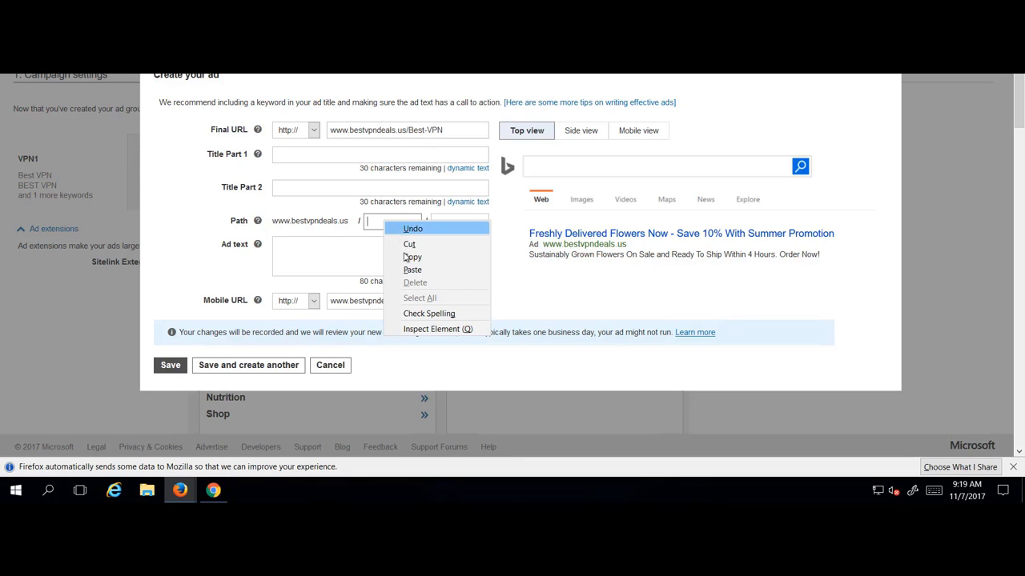
left_click(413, 270)
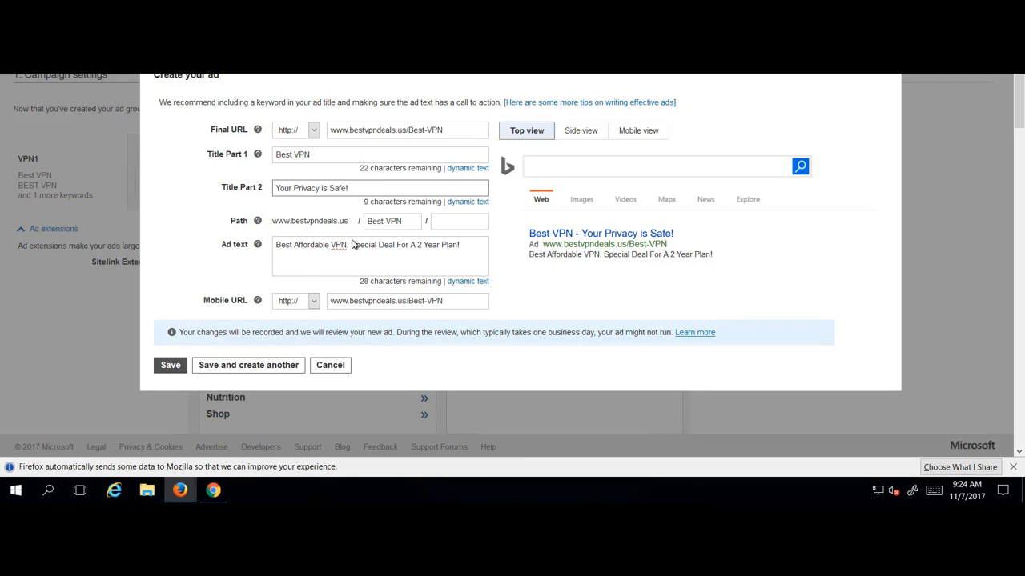
Review the ad's text, first title part, path and final URL for use of the Best VPN keyword.
left_click_drag(351, 245, 468, 230)
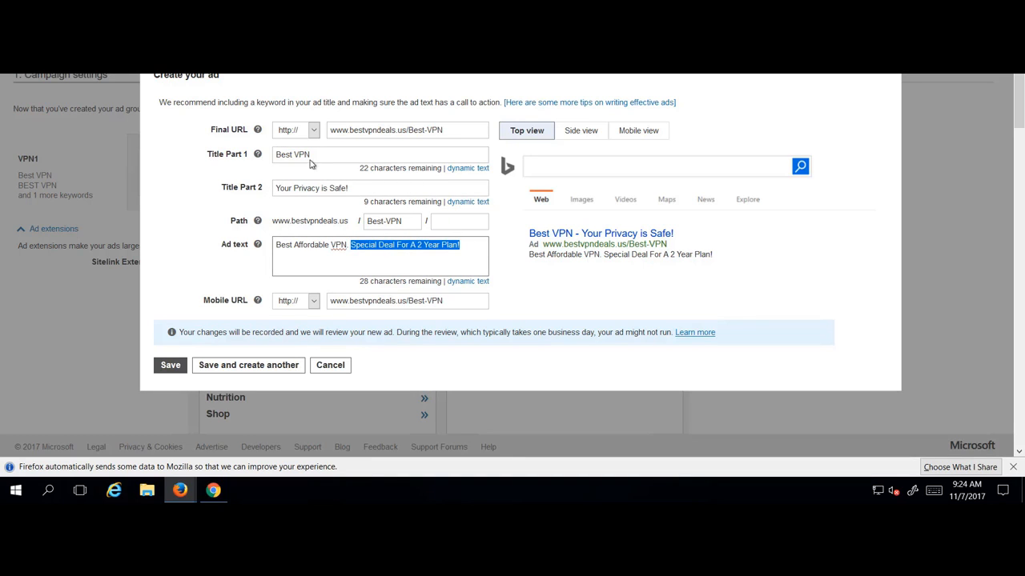
left_click_drag(312, 154, 282, 155)
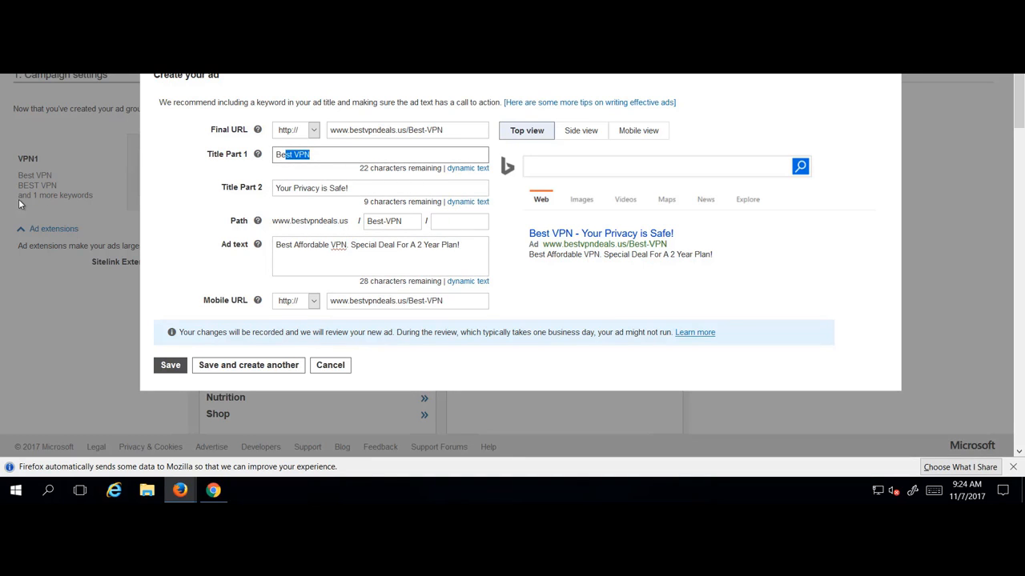
left_click(281, 154)
left_click_drag(295, 244, 324, 244)
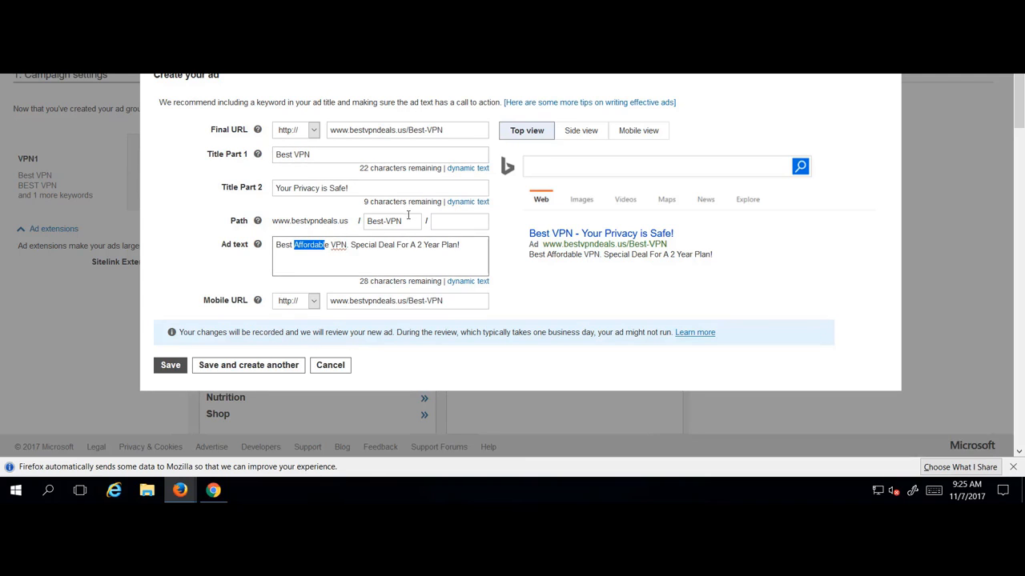
left_click_drag(402, 222, 365, 225)
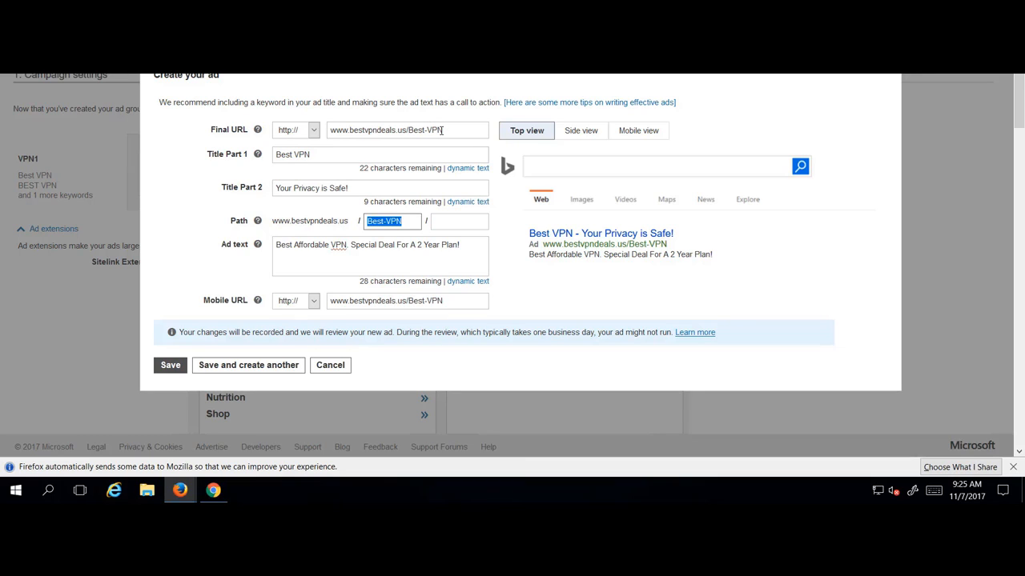
left_click_drag(441, 131, 405, 134)
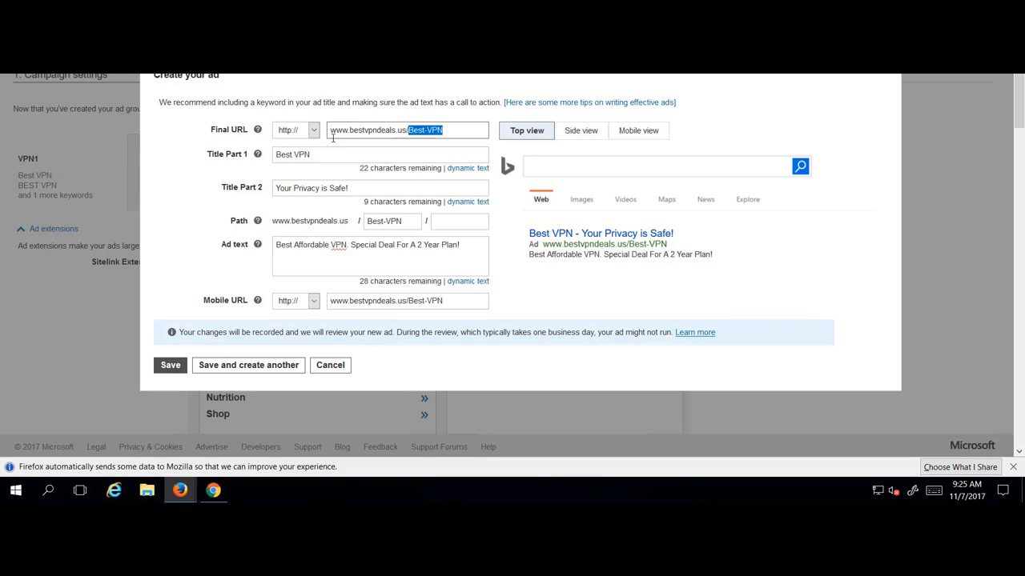
left_click(417, 133)
left_click(293, 157)
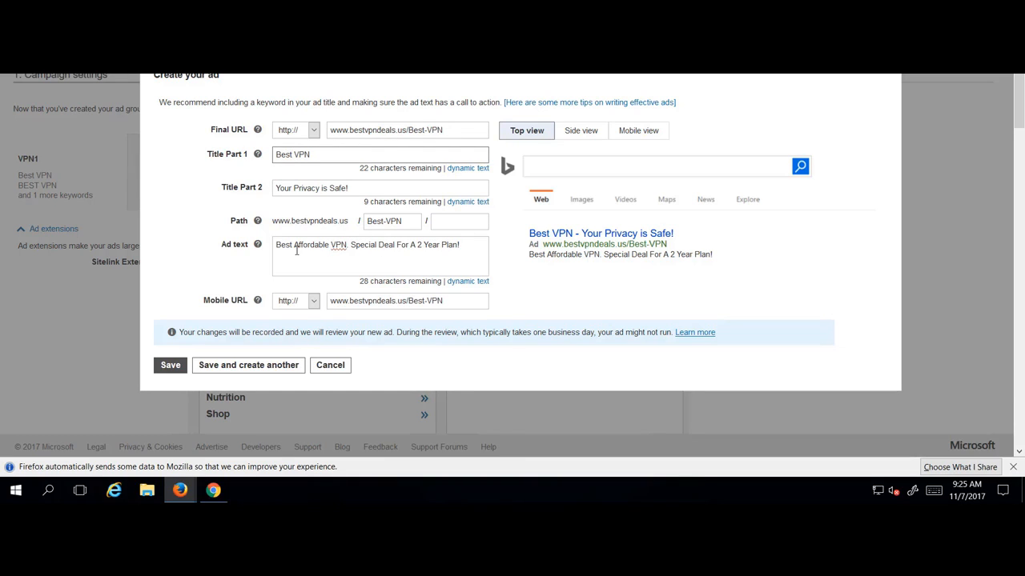
double_click(277, 159)
Save the ad and continue past the ad extensions to the budget and bid settings.
left_click(170, 365)
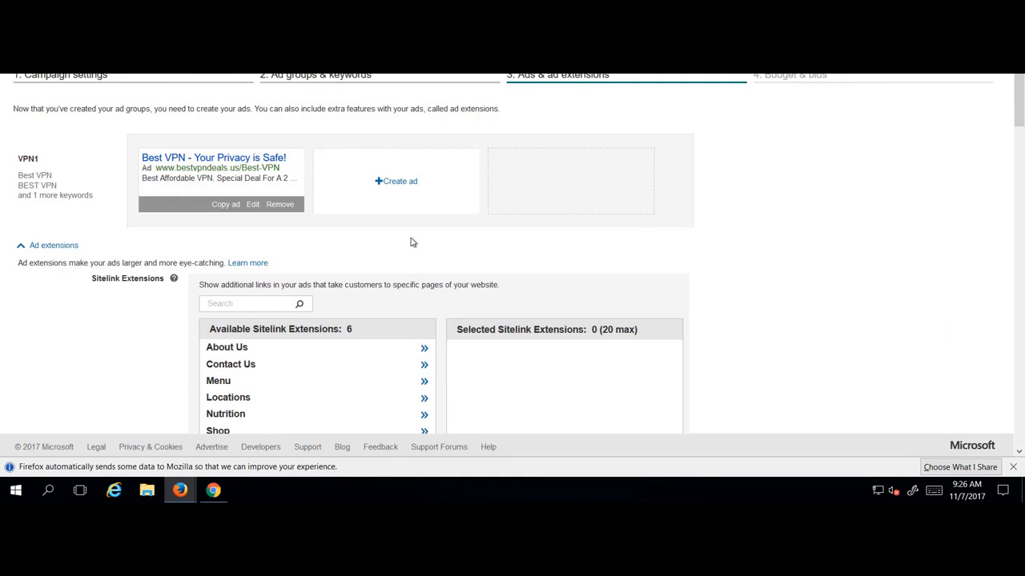
scroll(410, 246, "down", 15)
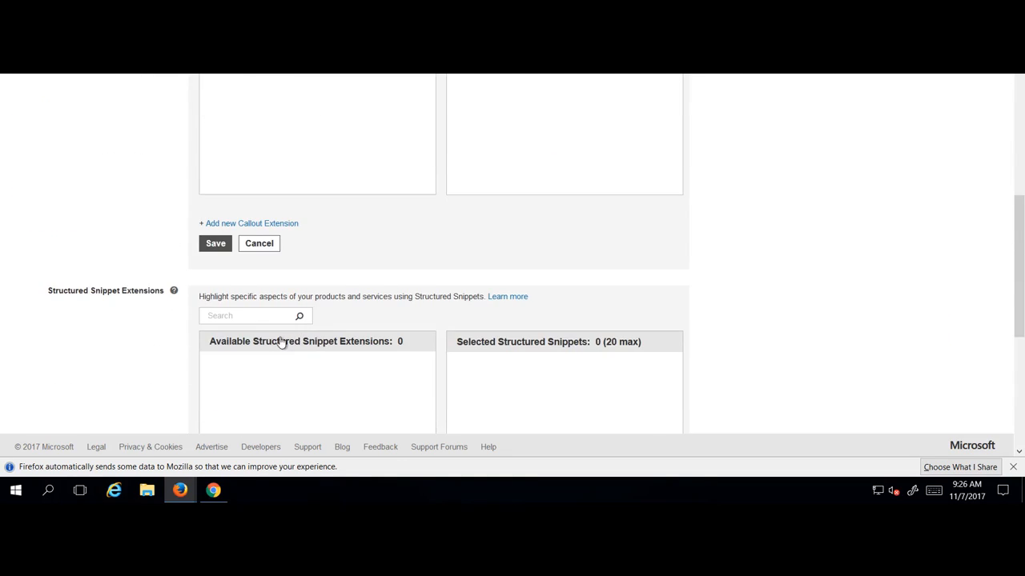
scroll(247, 378, "down", 3)
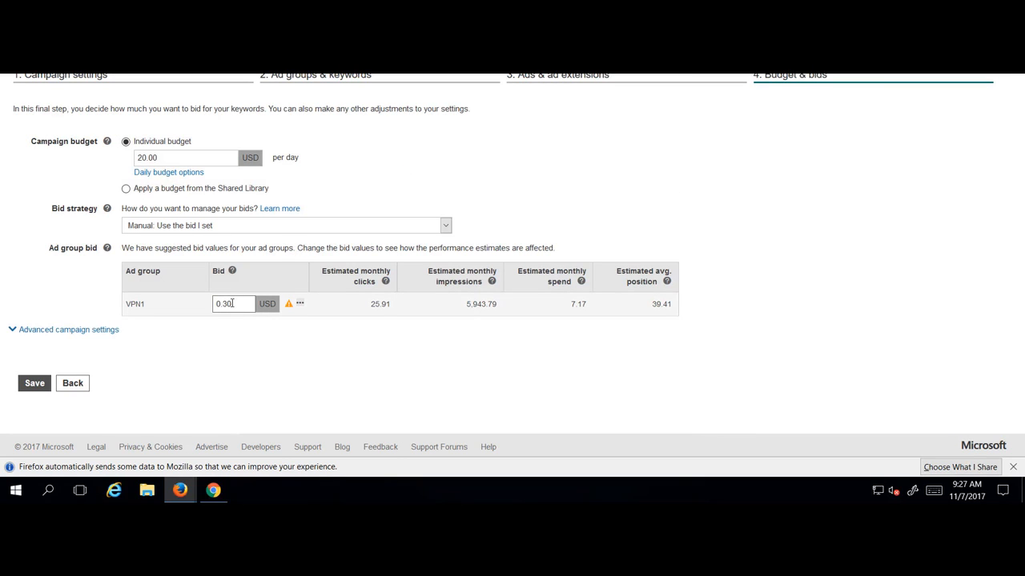
Examine the VPN1 ad group's bid together with its estimated clicks, impressions, spend and average position.
triple_click(222, 304)
left_click(238, 309)
left_click_drag(233, 306, 217, 306)
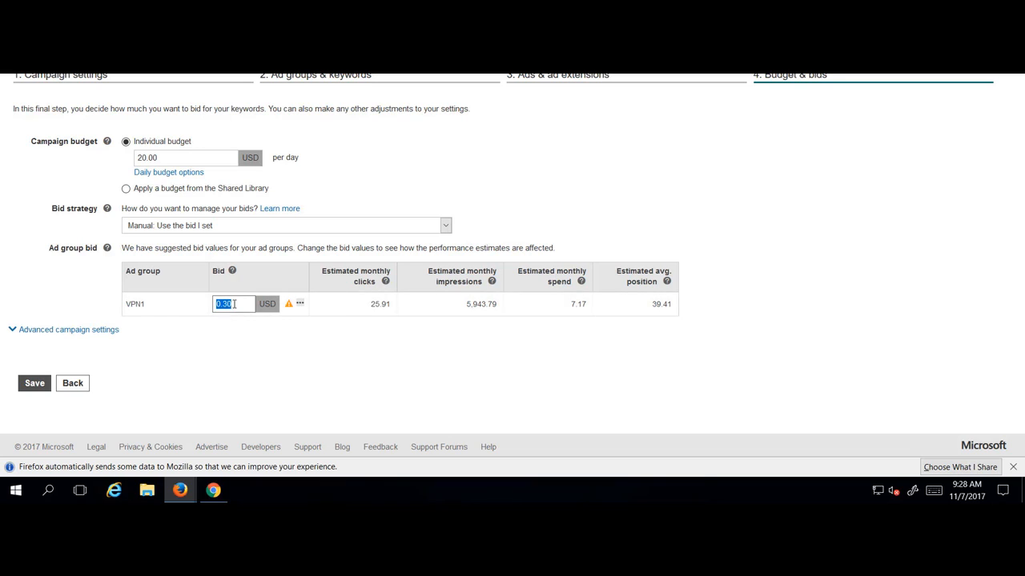
left_click(66, 341)
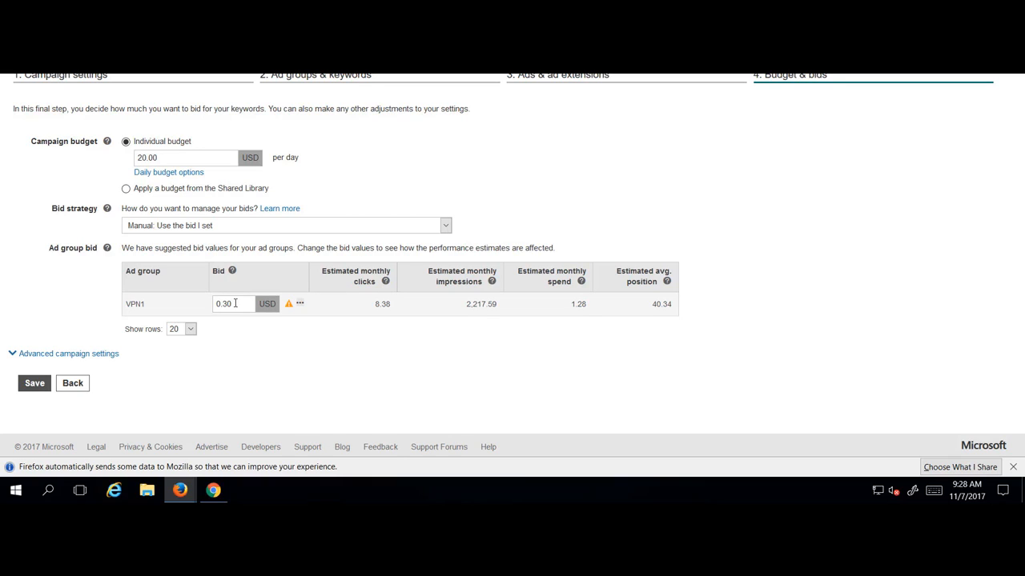
left_click_drag(235, 304, 216, 305)
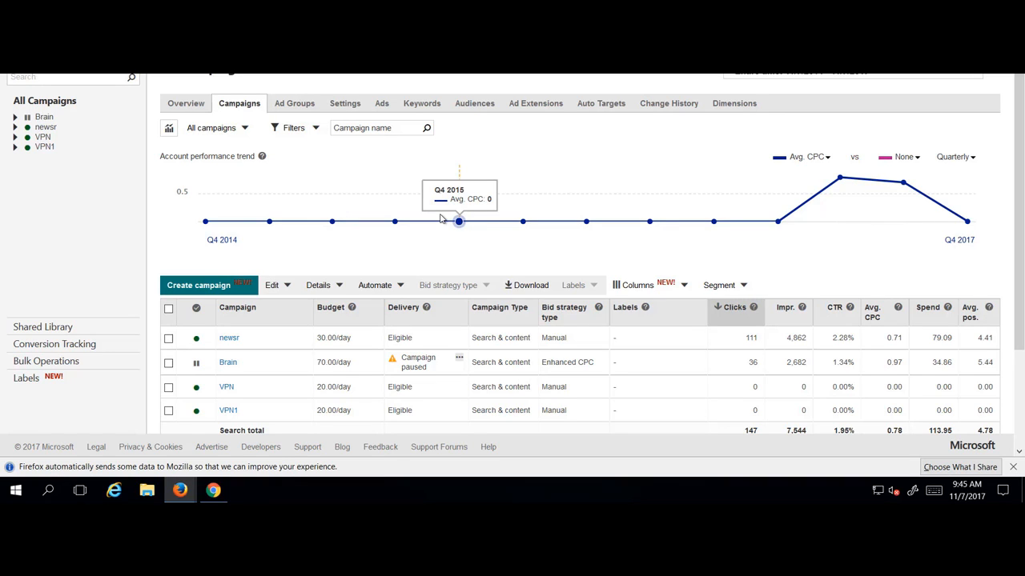
Open the campaign negative keywords in the shared library.
left_click(45, 329)
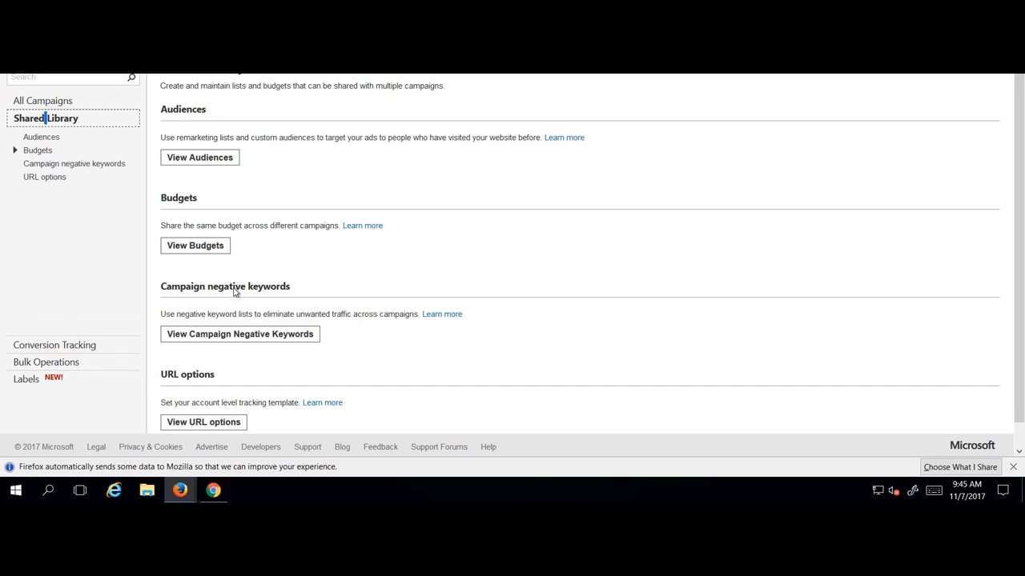
left_click(248, 337)
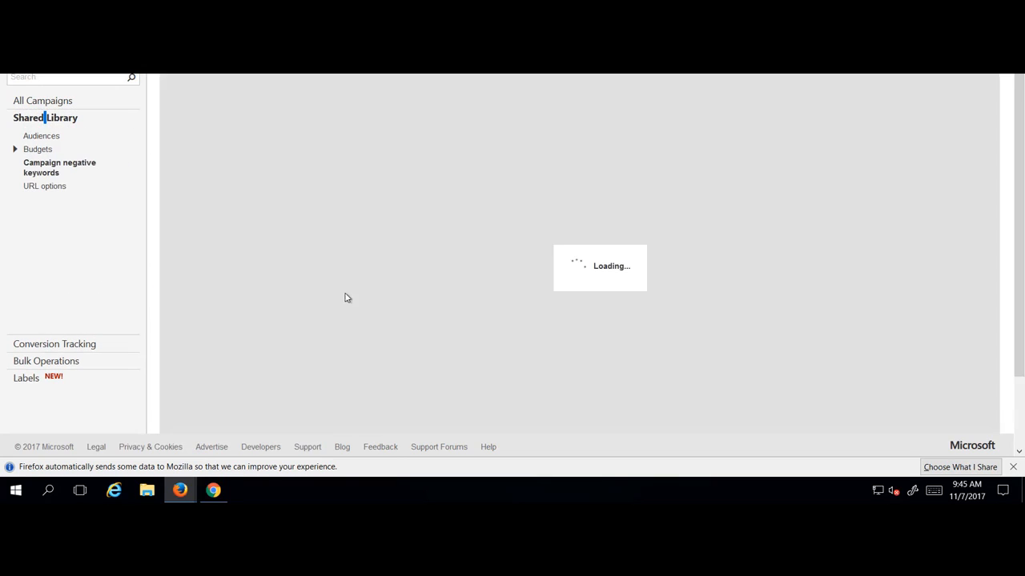